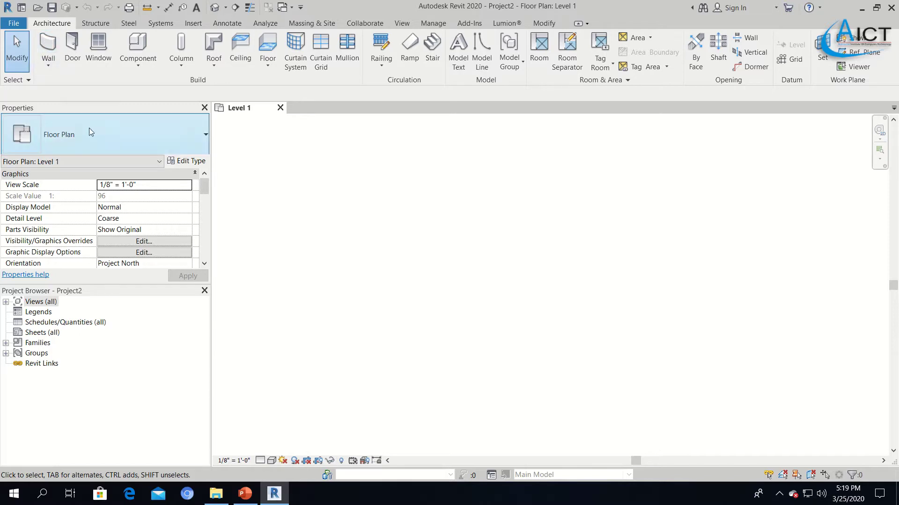
Step: Start the Wall tool and duplicate the basic wall type Wall 1 as "Wall 2 12 Inch"
{"action": "left_click", "coordinate": [49, 46]}
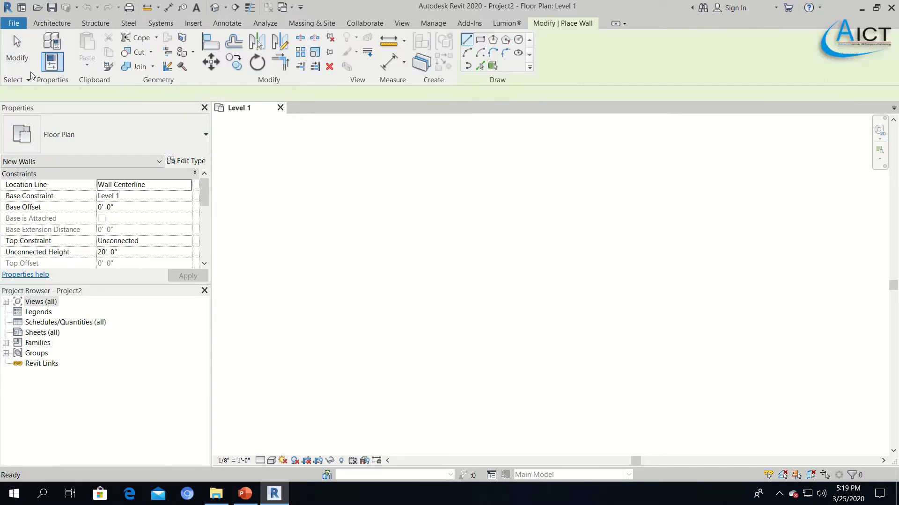
{"action": "left_click", "coordinate": [189, 162]}
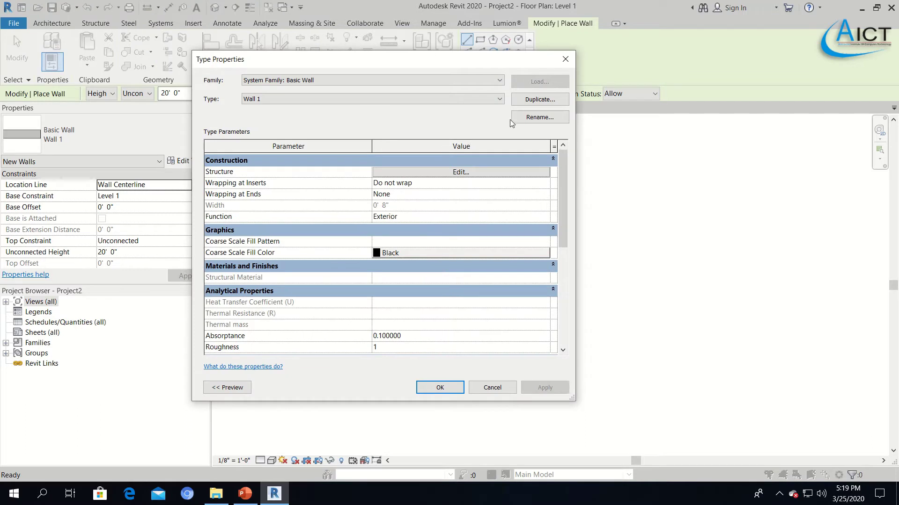
{"action": "left_click", "coordinate": [539, 99]}
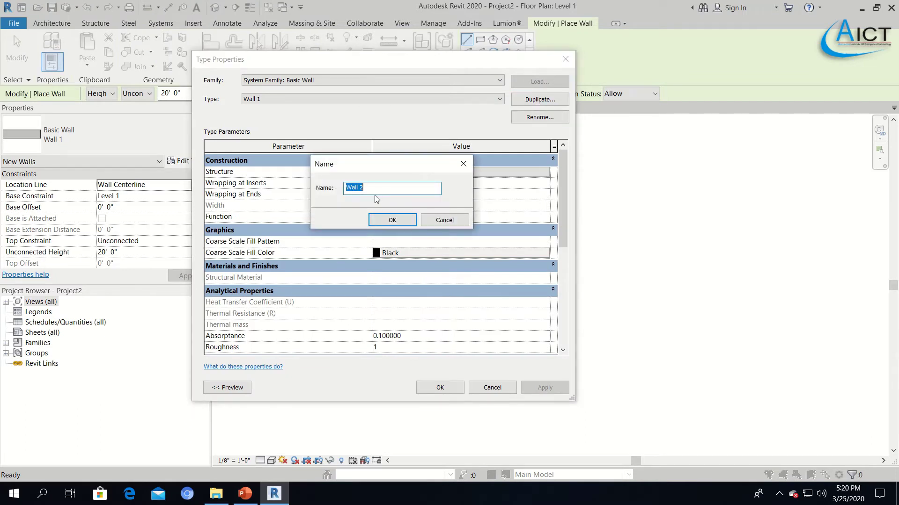
{"action": "left_click", "coordinate": [376, 192]}
{"action": "type", "text": "2 12 Inch"}
{"action": "left_click", "coordinate": [392, 220]}
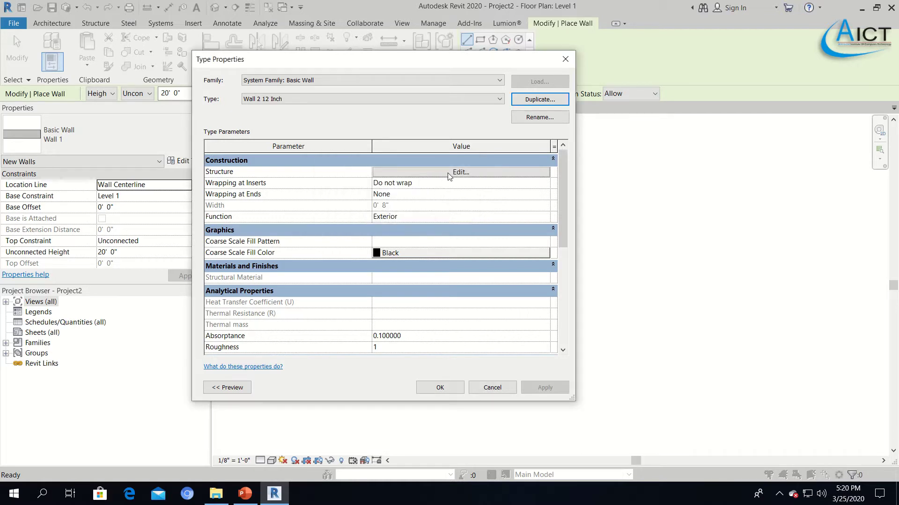
Step: Set the structure layer thickness of the Wall 2 12 Inch type to 12 inches and apply the type changes
{"action": "left_click", "coordinate": [448, 173]}
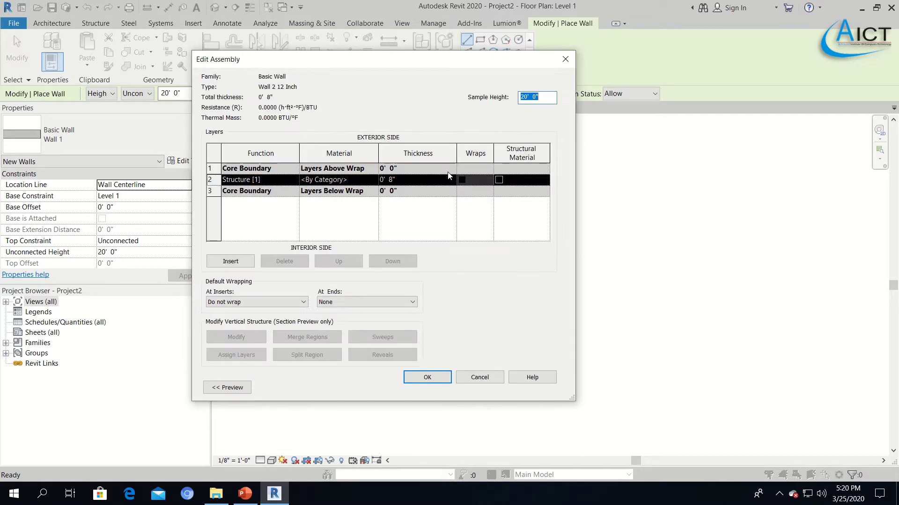
{"action": "left_click", "coordinate": [391, 184]}
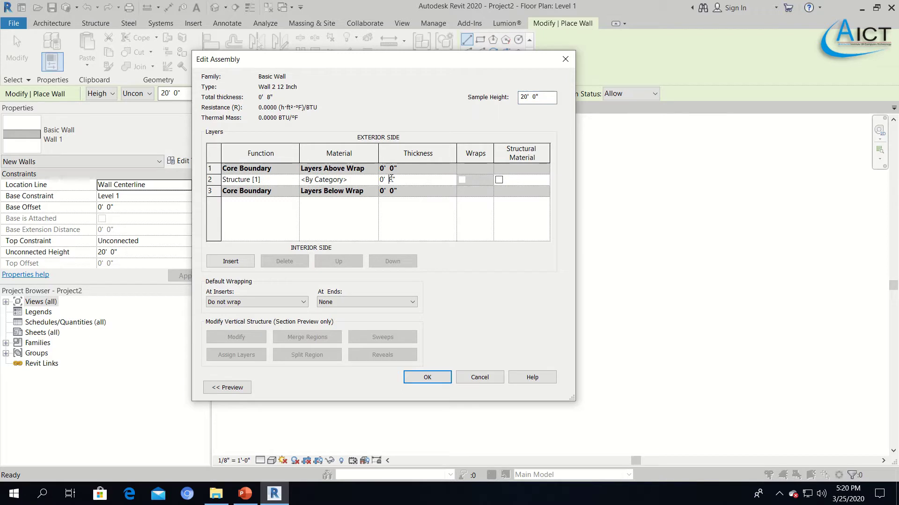
{"action": "double_click", "coordinate": [390, 180]}
{"action": "type", "text": "12"}
{"action": "left_click", "coordinate": [414, 222]}
{"action": "left_click", "coordinate": [424, 377]}
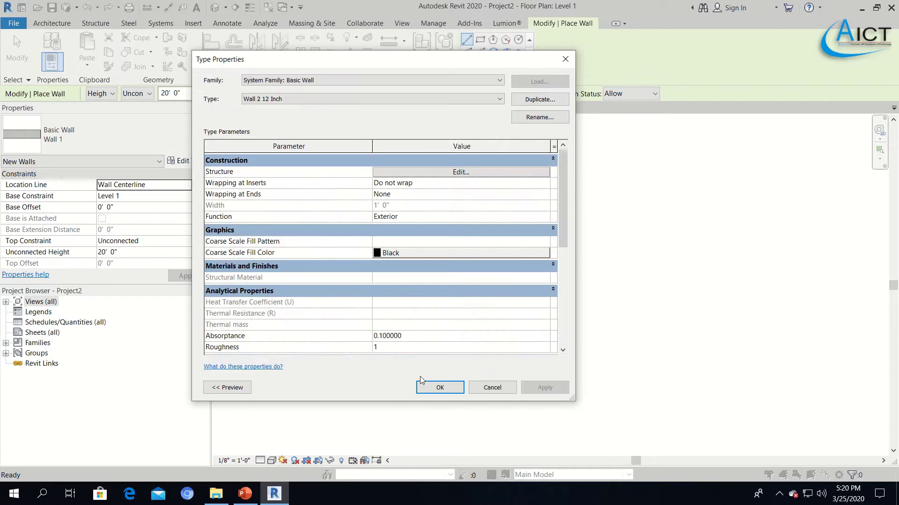
{"action": "left_click", "coordinate": [440, 388]}
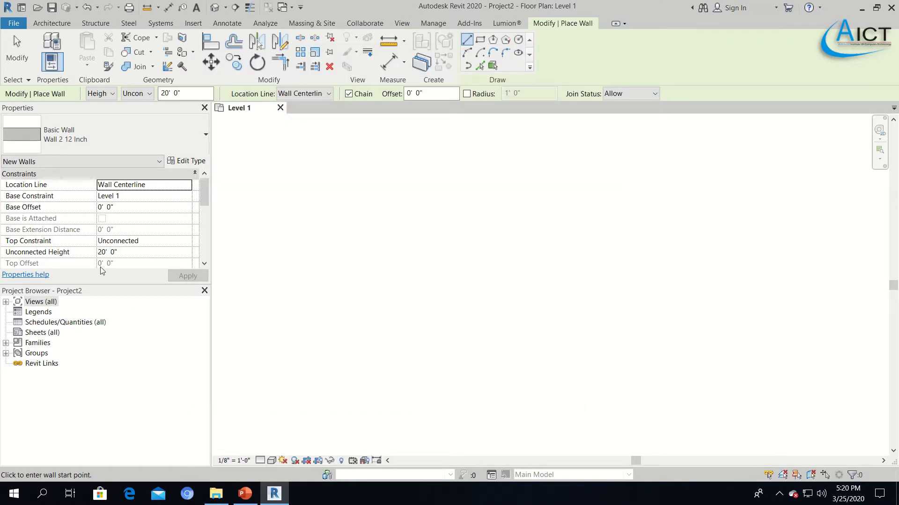
Step: Set the new walls' height to 10' 0" and draw a straight horizontal upper exterior wall about 61'-6" long
{"action": "left_click", "coordinate": [163, 93]}
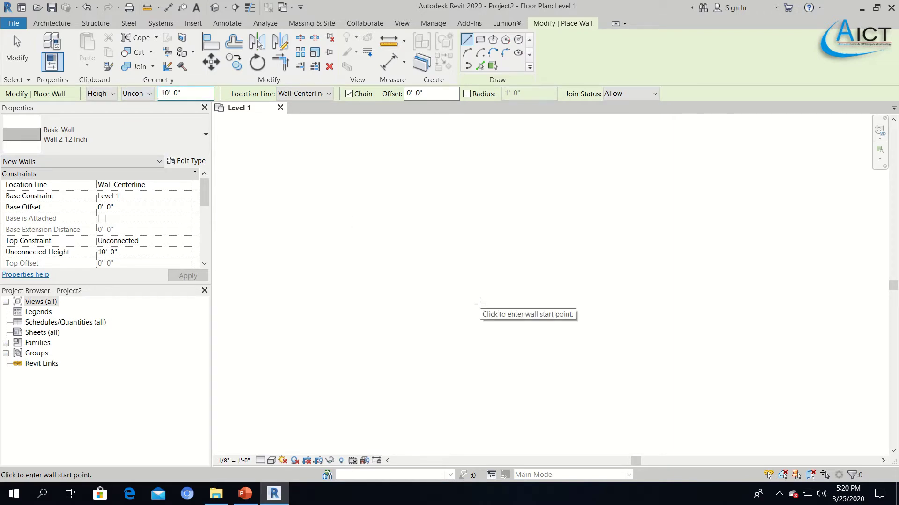
{"action": "left_click", "coordinate": [124, 254]}
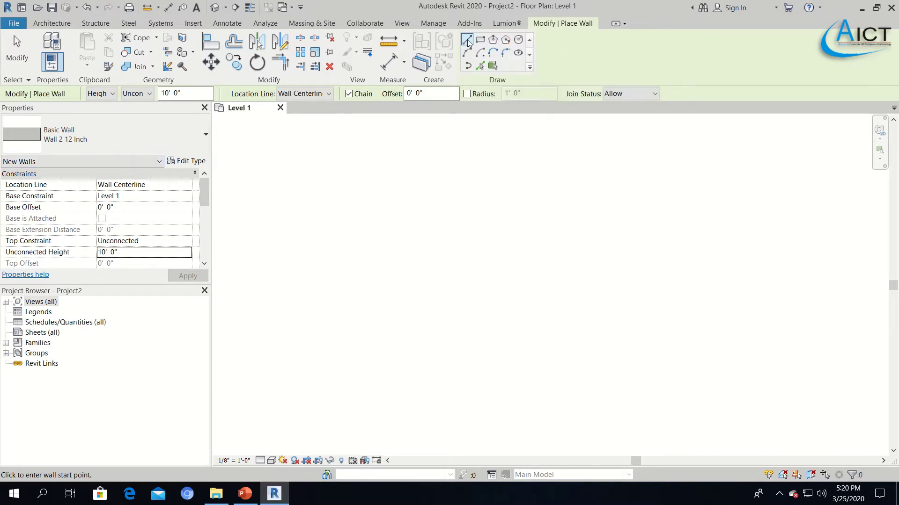
{"action": "left_click", "coordinate": [353, 158]}
{"action": "middle_click_drag", "start_coordinate": [652, 160], "coordinate": [427, 190]}
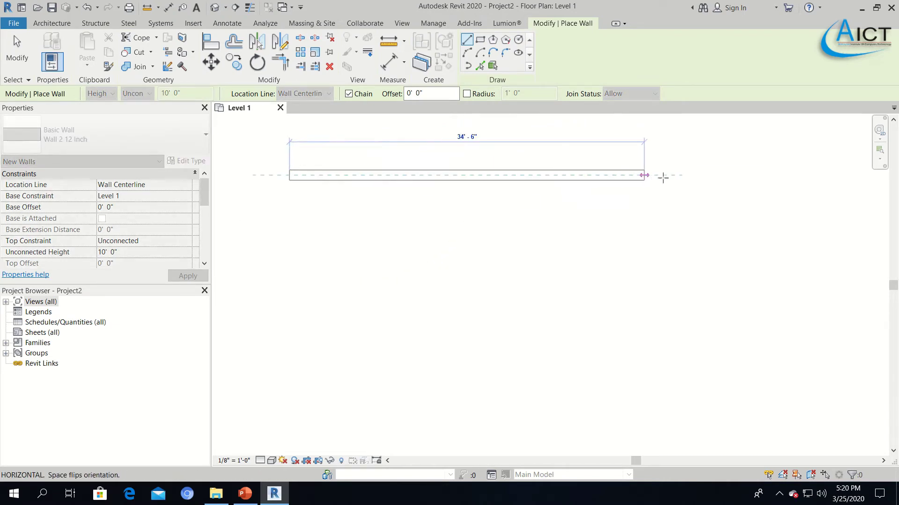
{"action": "middle_click_drag", "start_coordinate": [792, 176], "coordinate": [609, 165]}
{"action": "scroll", "coordinate": [608, 164], "scroll_direction": "down", "scroll_amount": 2}
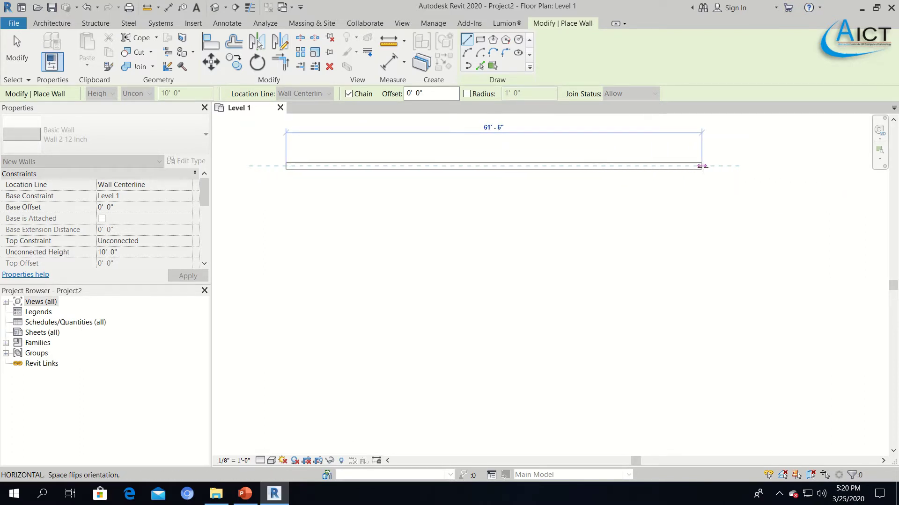
{"action": "left_click", "coordinate": [704, 241]}
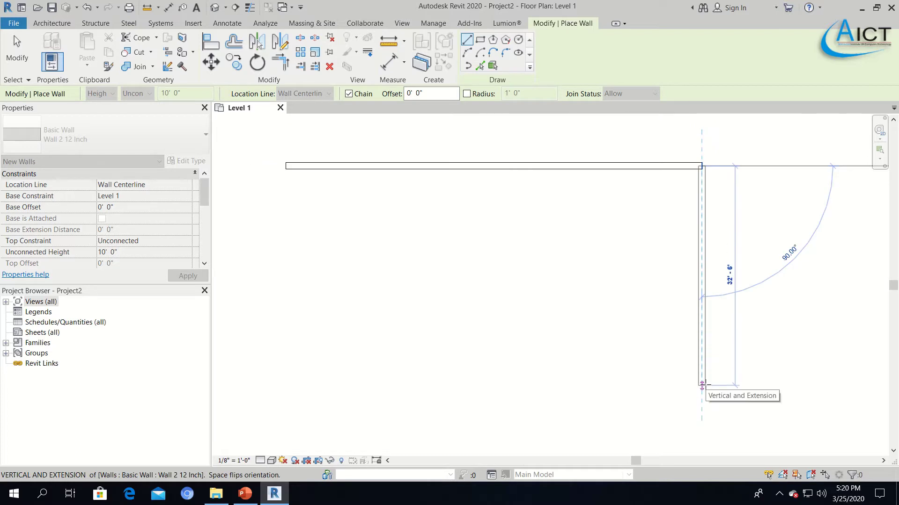
Step: Continue the chain with a vertical wall about 32'-6" down, a horizontal lower wall leftward, and an angled wall about 16'-6" up-left
{"action": "left_click", "coordinate": [702, 385]}
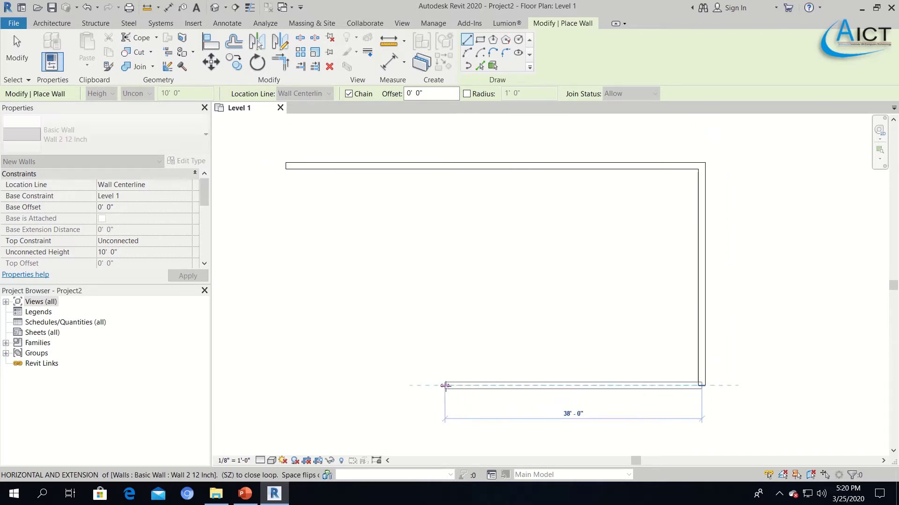
{"action": "left_click", "coordinate": [428, 386]}
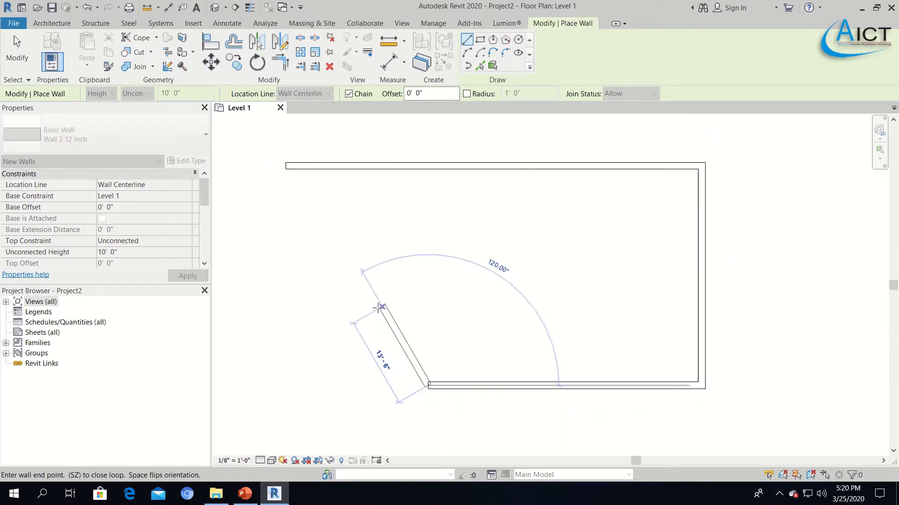
{"action": "left_click", "coordinate": [363, 296]}
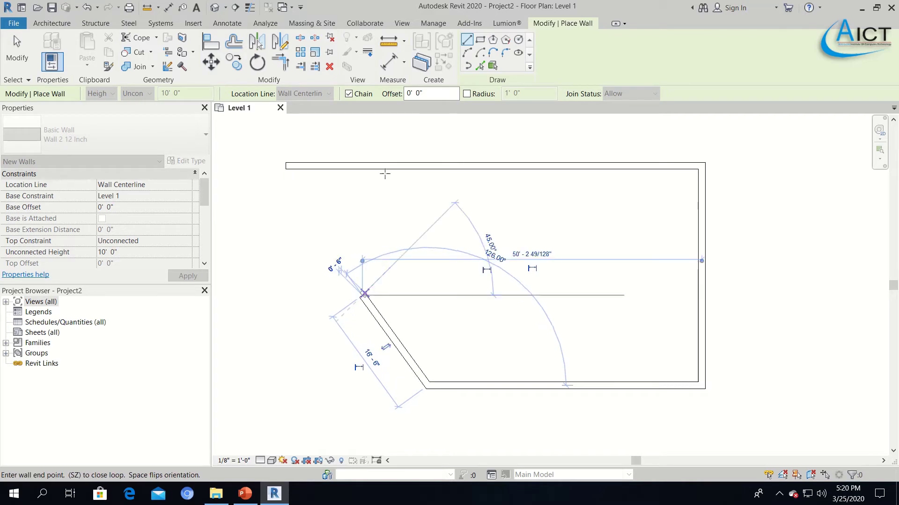
Step: Close the exterior outline with an arc wall of about 11'-2" radius between the angled wall's end and the upper wall's open end
{"action": "left_click", "coordinate": [467, 54]}
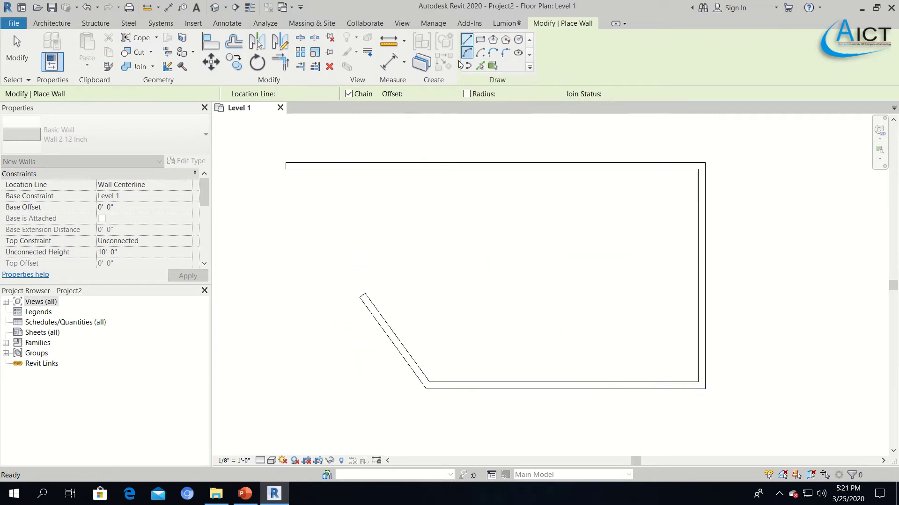
{"action": "left_click", "coordinate": [285, 167]}
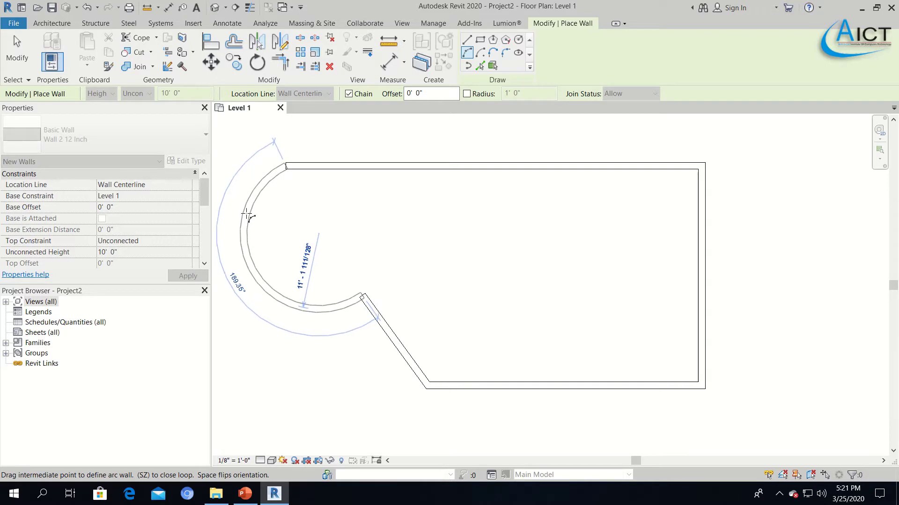
{"action": "left_click", "coordinate": [247, 215]}
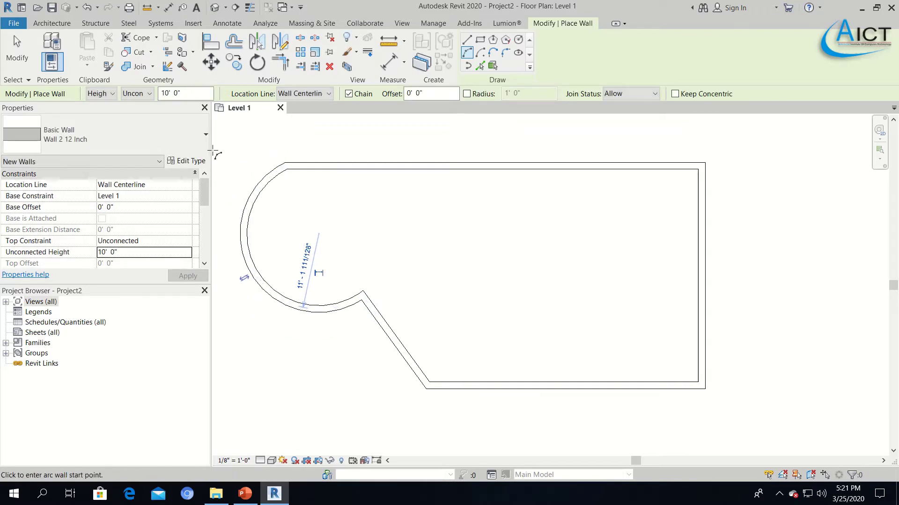
Step: Draw a straight vertical Wall 1 partition from the corner of the arc and angled walls up to the upper exterior wall
{"action": "left_click", "coordinate": [52, 23]}
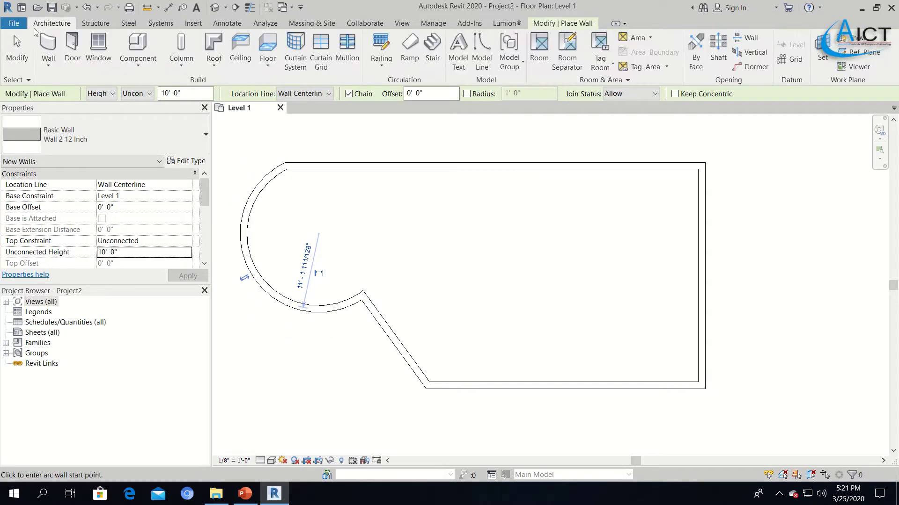
{"action": "left_click", "coordinate": [79, 137]}
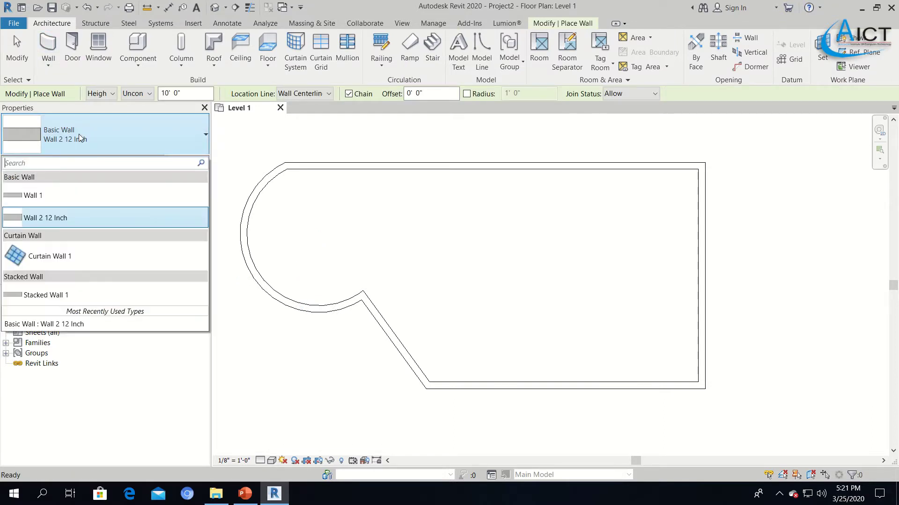
{"action": "left_click", "coordinate": [56, 196]}
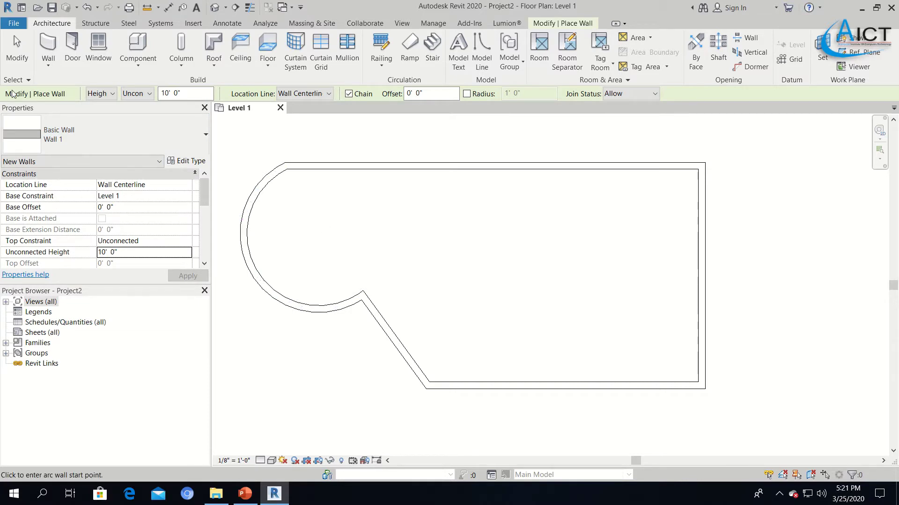
{"action": "left_click", "coordinate": [564, 26]}
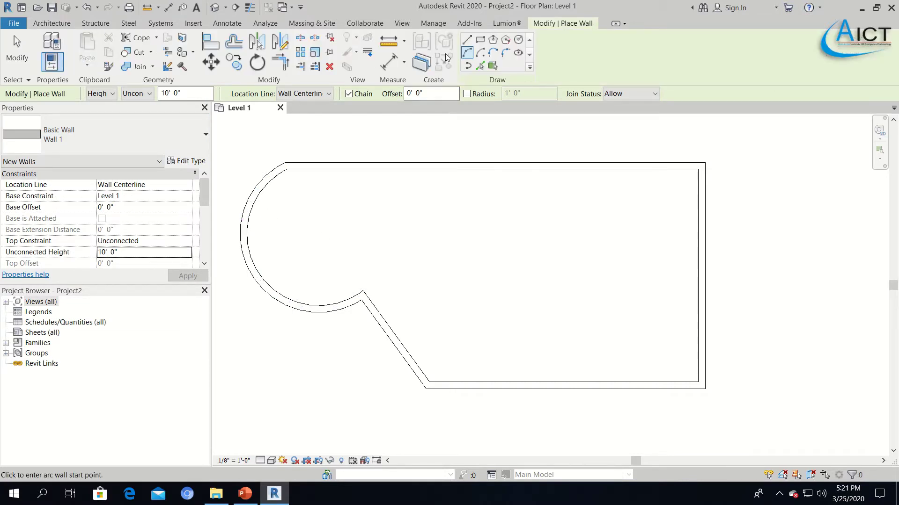
{"action": "left_click", "coordinate": [467, 39]}
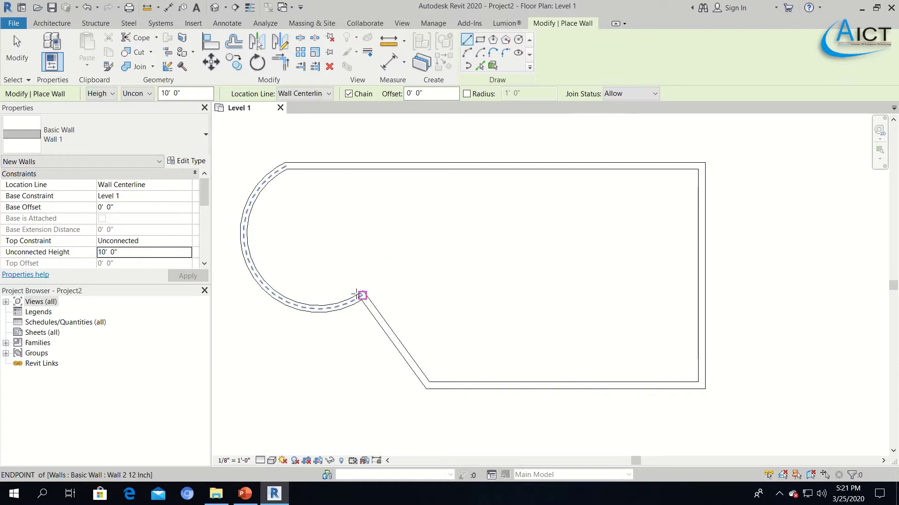
{"action": "left_click", "coordinate": [363, 296]}
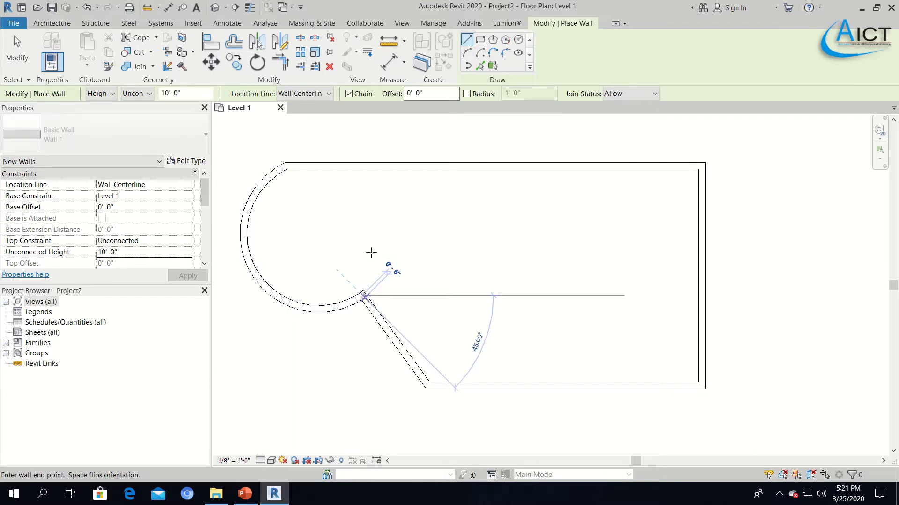
{"action": "left_click", "coordinate": [362, 166]}
{"action": "key", "text": "Escape"}
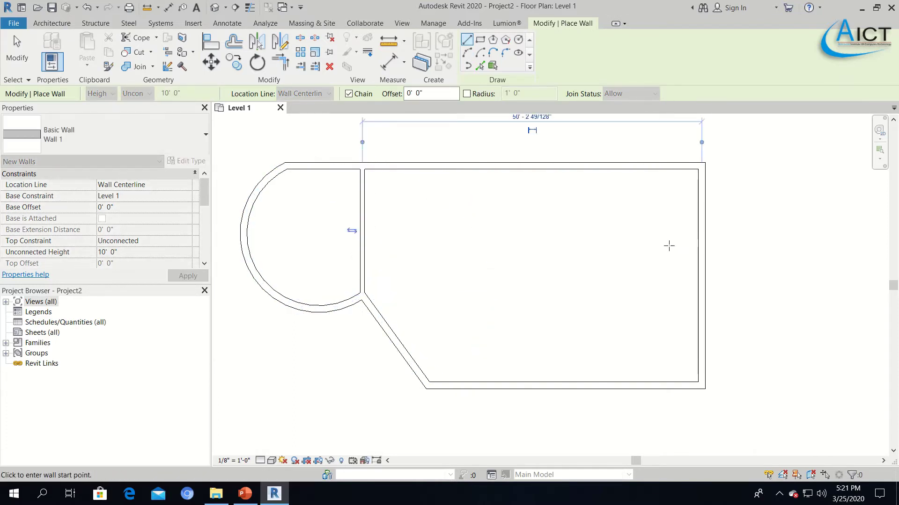
Step: Draw an L-shaped partition running about 27' inward from the vertical exterior wall, turning up to meet the upper wall
{"action": "left_click", "coordinate": [702, 267]}
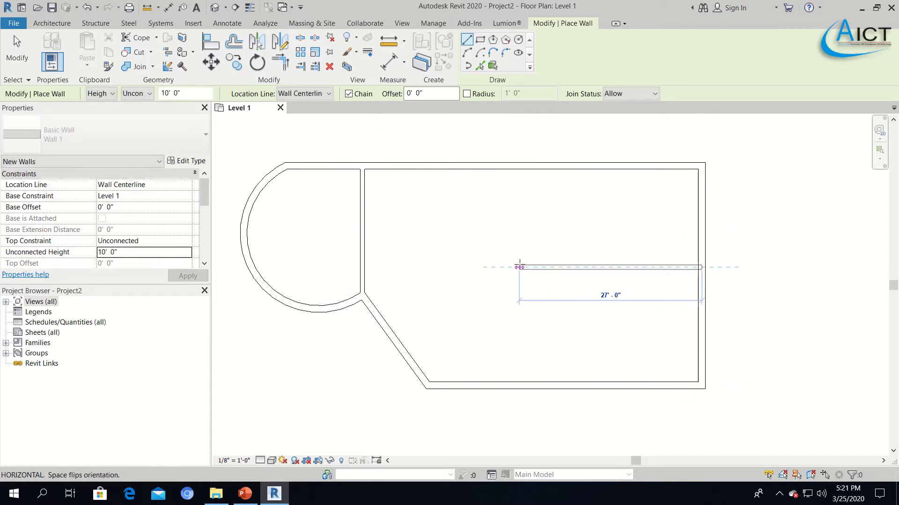
{"action": "left_click", "coordinate": [519, 267]}
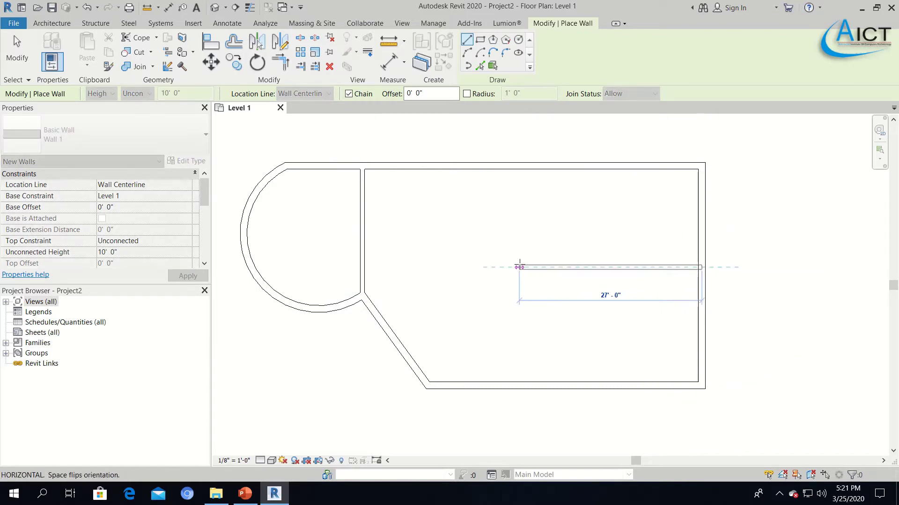
{"action": "left_click", "coordinate": [519, 166]}
{"action": "key", "text": "Escape"}
{"action": "scroll", "coordinate": [499, 242], "scroll_direction": "down", "scroll_amount": 2}
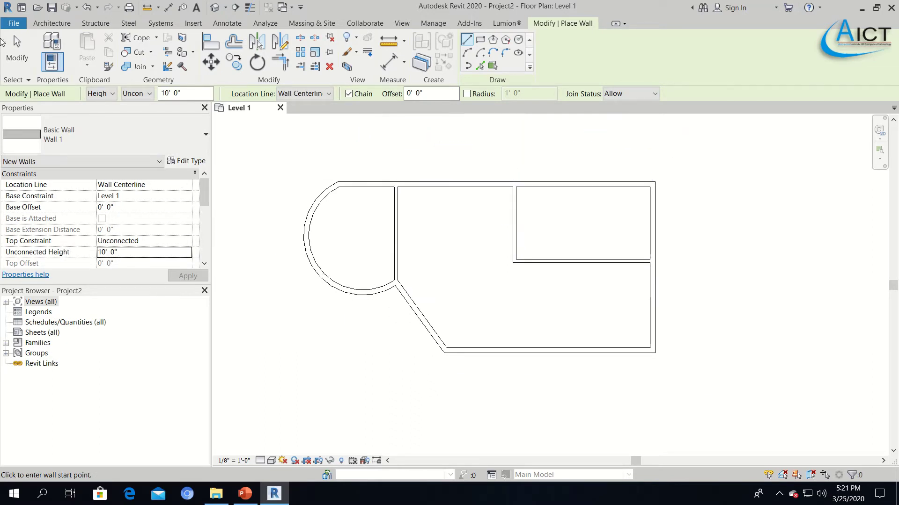
Step: Start a floor boundary sketch on Level 1 with the Pick Walls method
{"action": "left_click", "coordinate": [51, 23]}
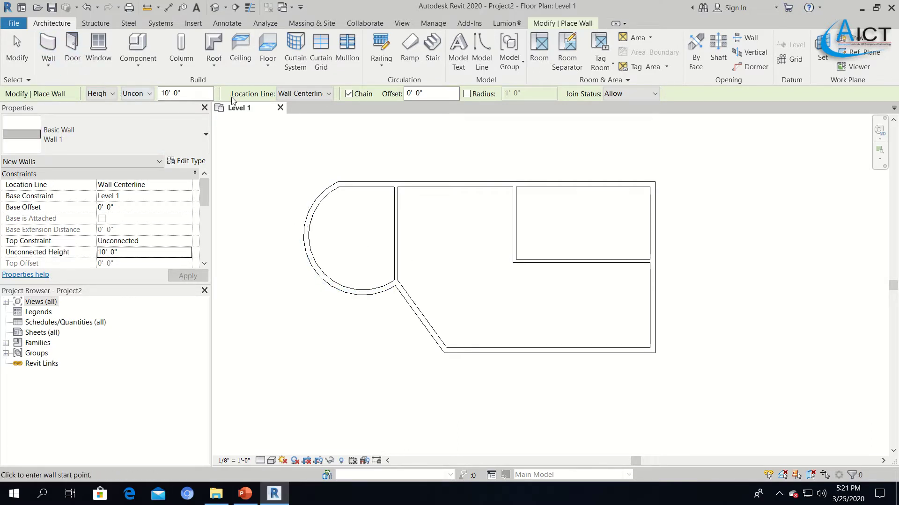
{"action": "left_click", "coordinate": [267, 48]}
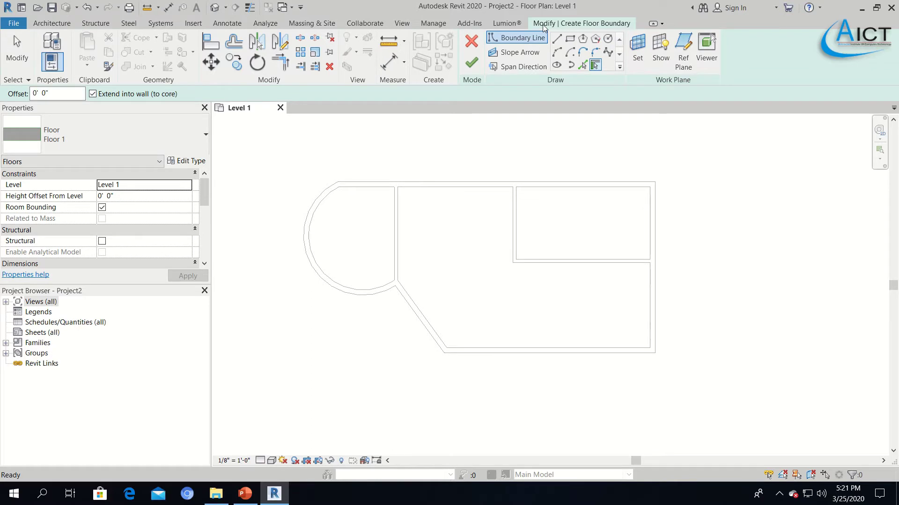
{"action": "left_click", "coordinate": [595, 63]}
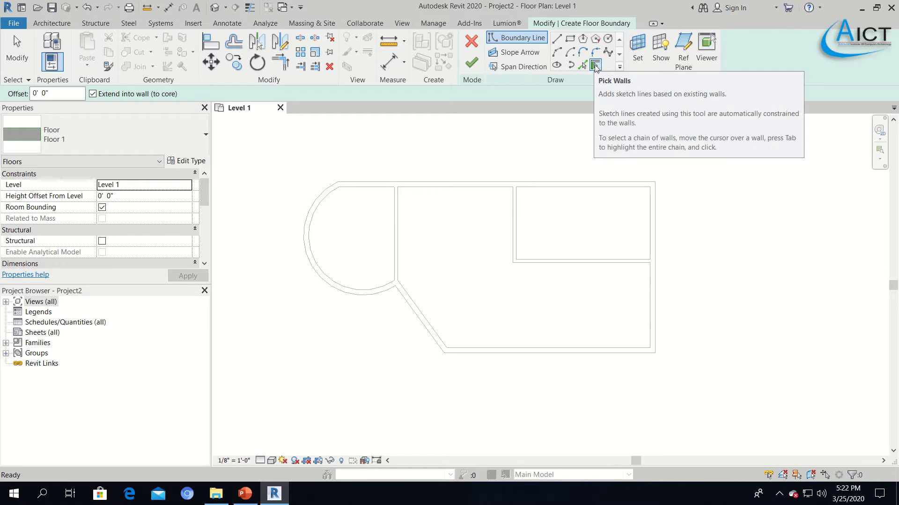
{"action": "left_click", "coordinate": [595, 66]}
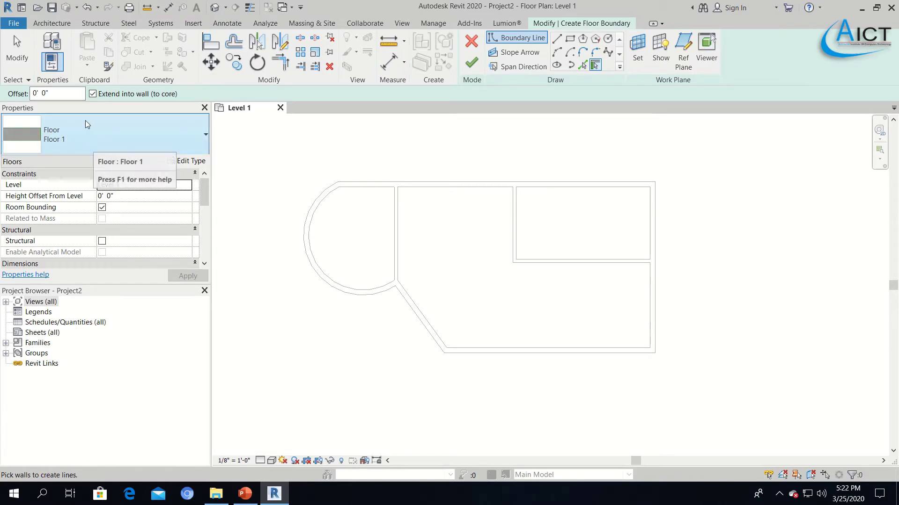
Step: Review the Floor 1 type properties and its structural layers, accepting them as they are
{"action": "left_click", "coordinate": [191, 161]}
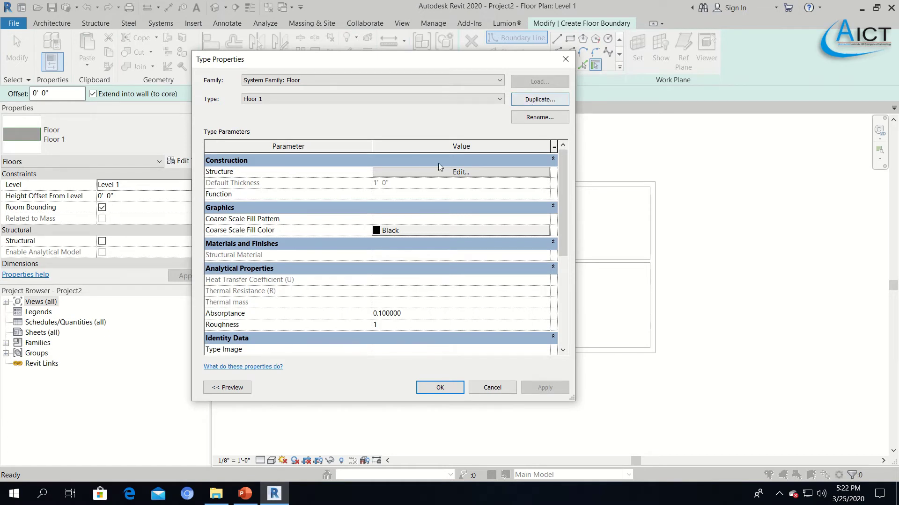
{"action": "left_click", "coordinate": [451, 173]}
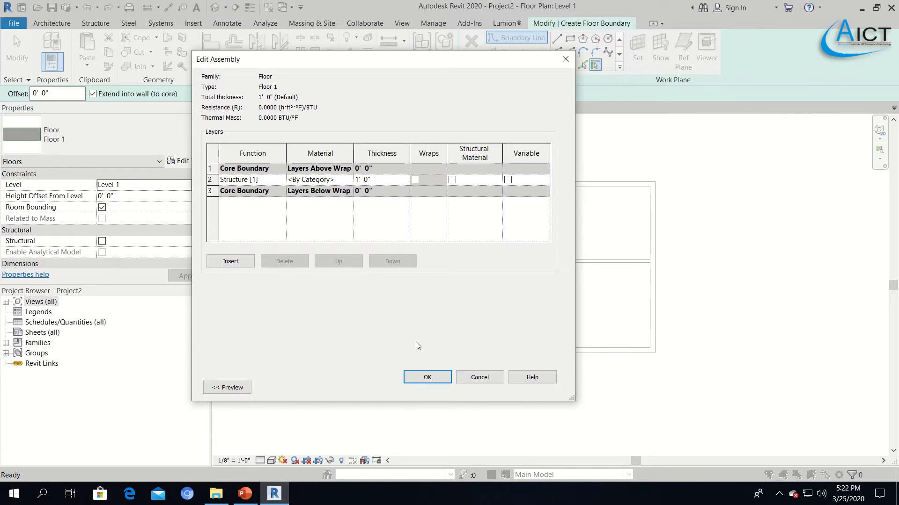
{"action": "left_click", "coordinate": [428, 378]}
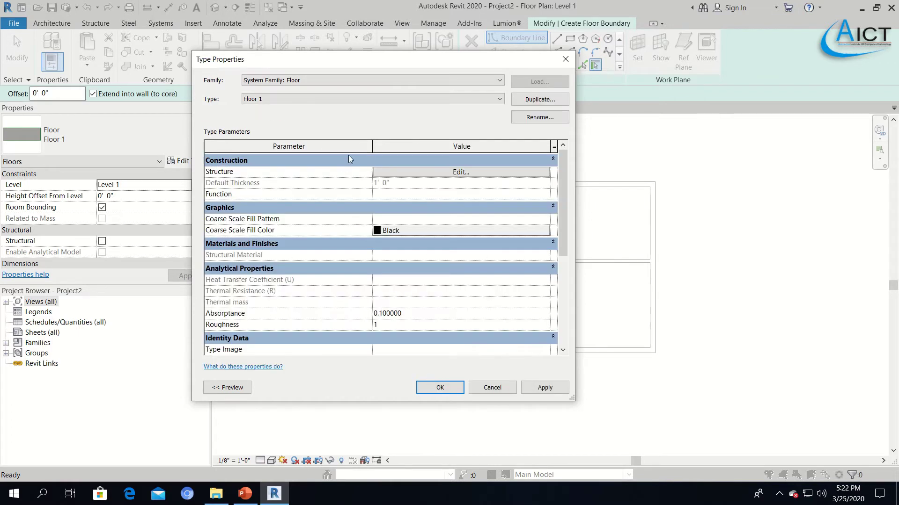
{"action": "left_click", "coordinate": [543, 388]}
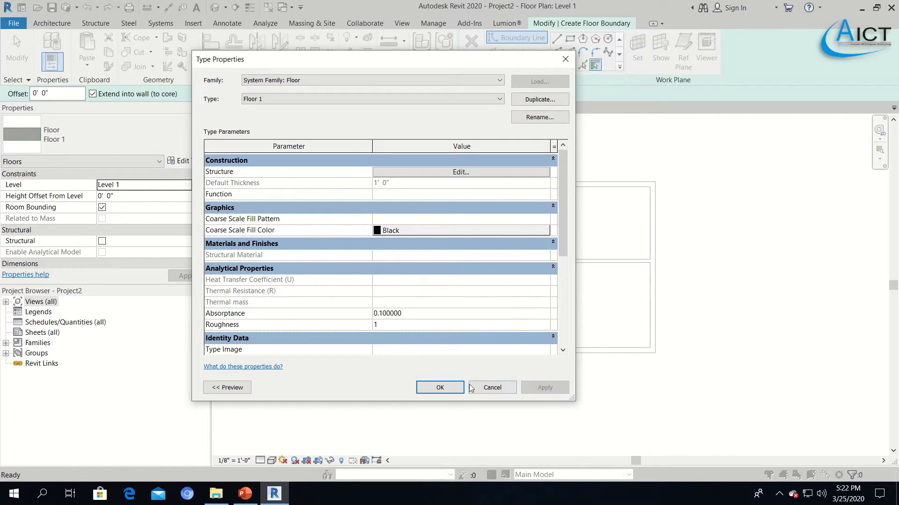
{"action": "left_click", "coordinate": [440, 387]}
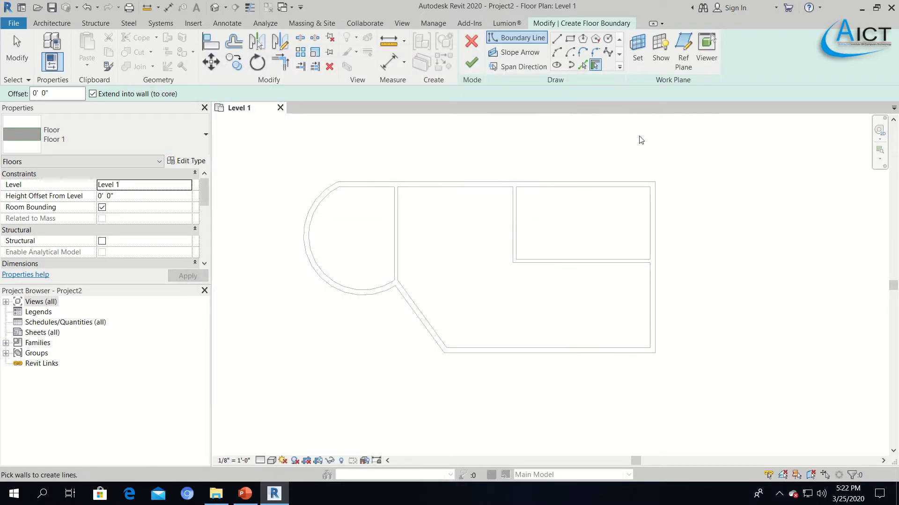
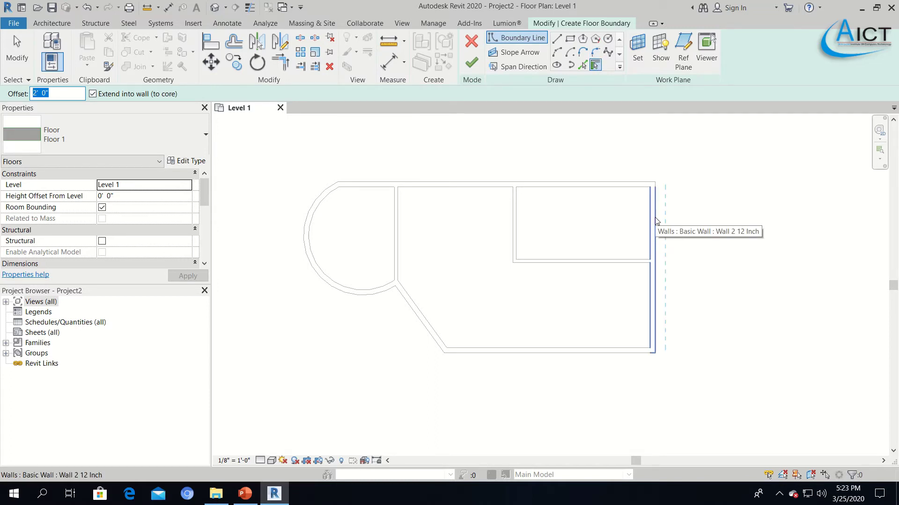
Step: Add floor boundary lines offset 2' outside the vertical exterior wall and 4' outside the upper, lower and angled exterior walls
{"action": "left_click", "coordinate": [650, 239]}
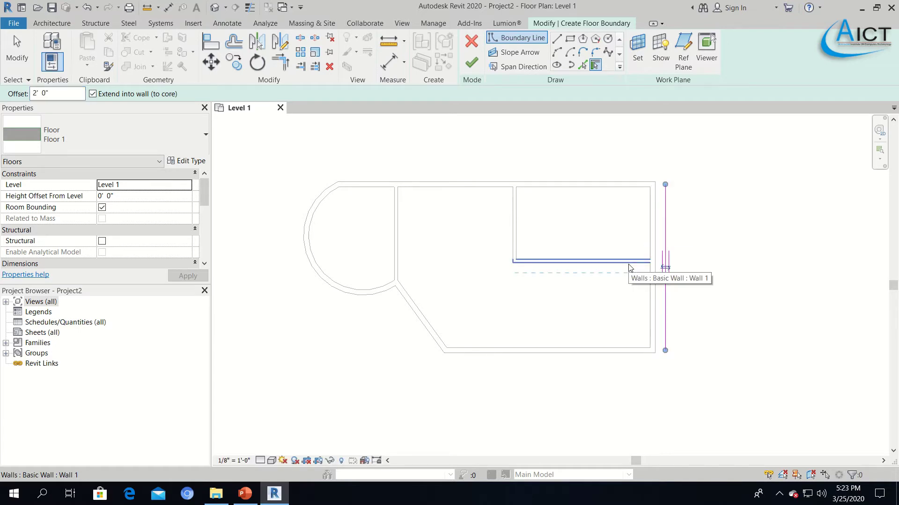
{"action": "left_click", "coordinate": [42, 93]}
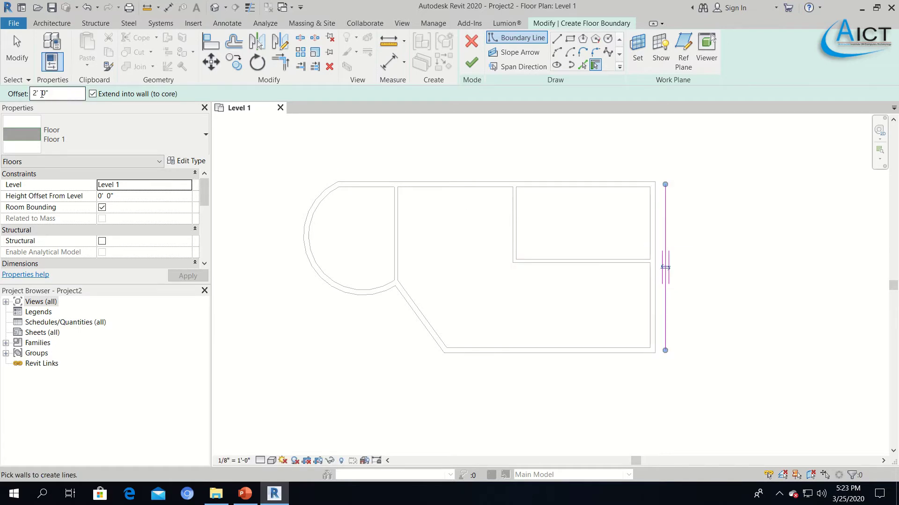
{"action": "double_click", "coordinate": [35, 94]}
{"action": "type", "text": "4"}
{"action": "left_click", "coordinate": [567, 188]}
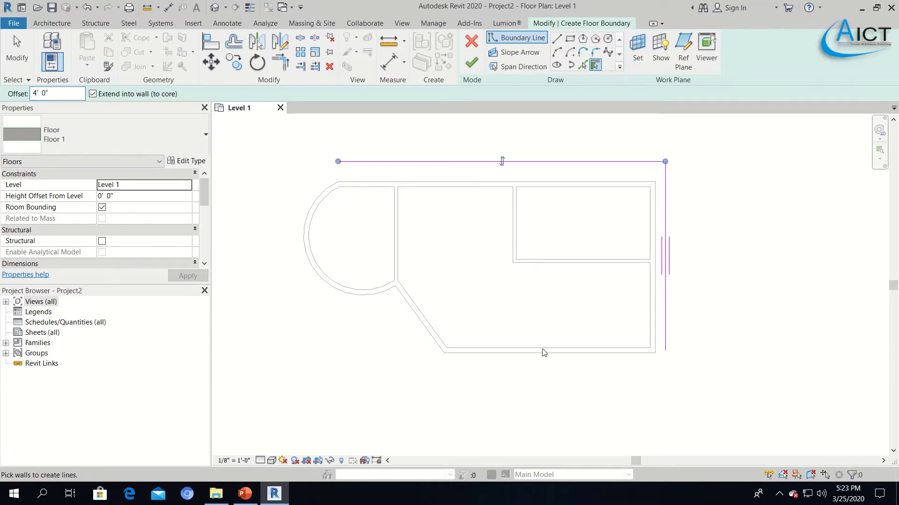
{"action": "left_click", "coordinate": [551, 352]}
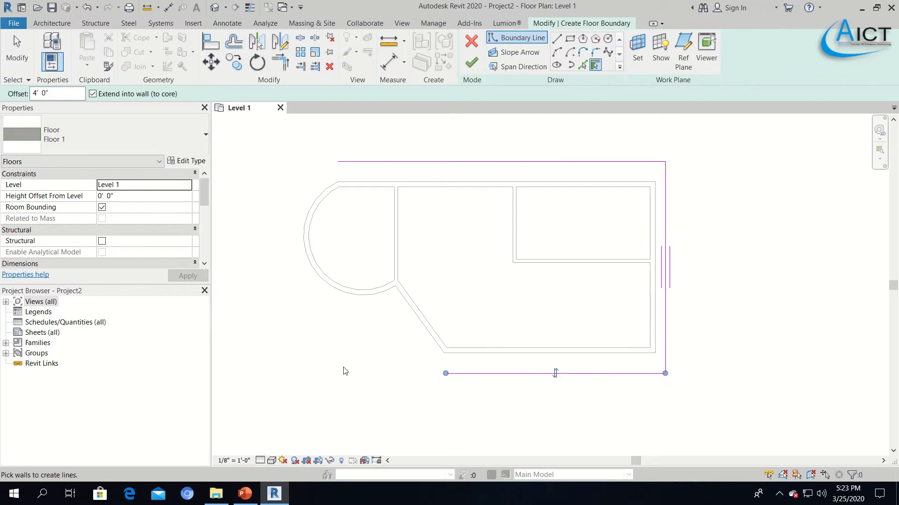
{"action": "left_click", "coordinate": [423, 310]}
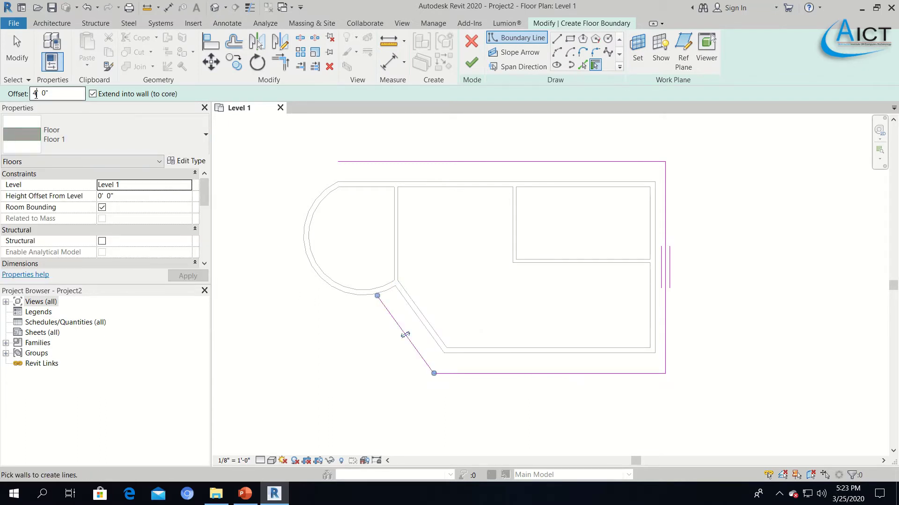
Step: Close the floor boundary with a curve offset 6' outside the arc wall
{"action": "left_click_drag", "start_coordinate": [36, 94], "coordinate": [33, 94]}
{"action": "type", "text": "6"}
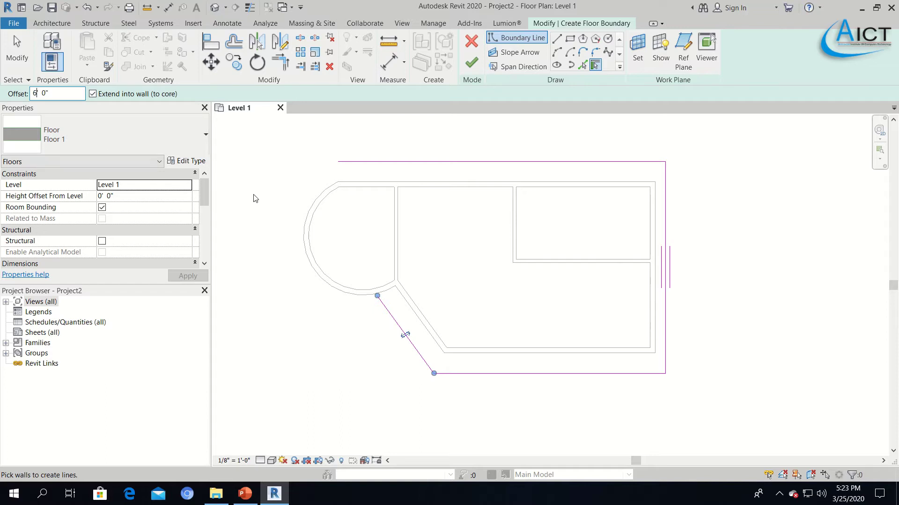
{"action": "left_click", "coordinate": [309, 238]}
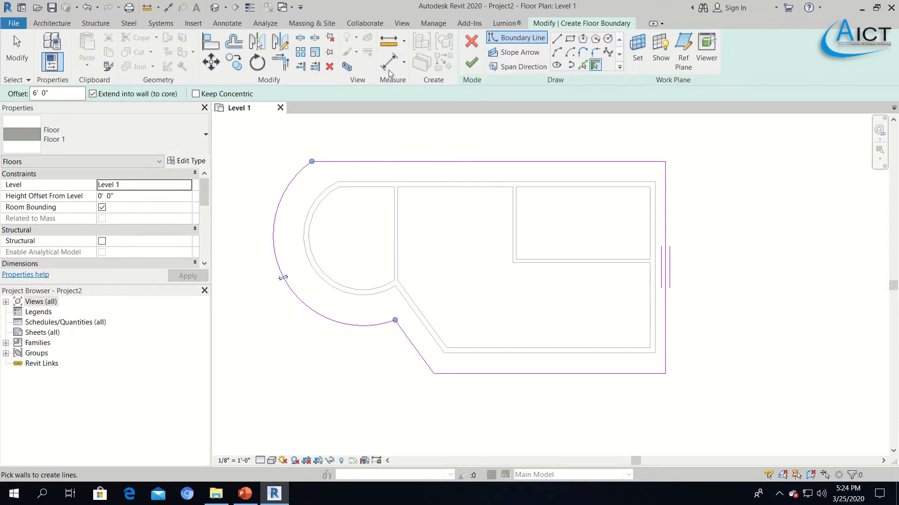
{"action": "left_click", "coordinate": [47, 24]}
{"action": "left_click", "coordinate": [108, 24]}
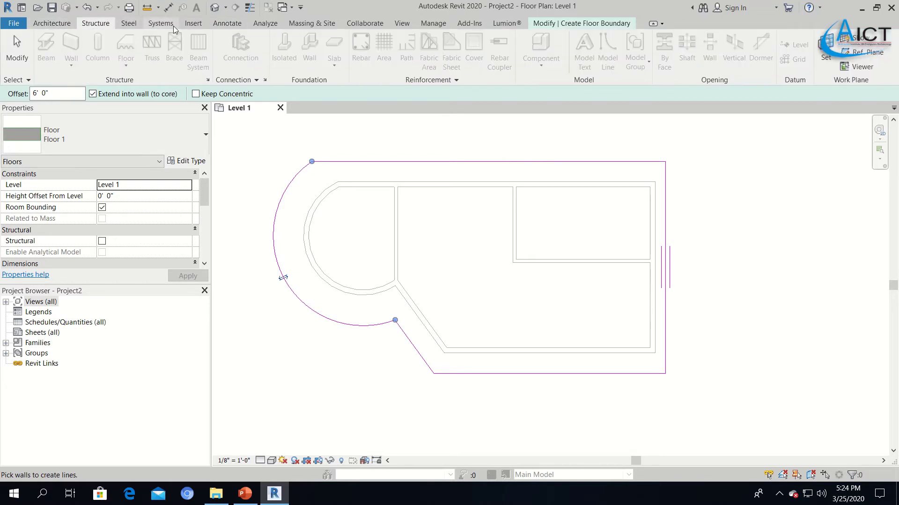
{"action": "scroll", "coordinate": [452, 37], "scroll_direction": "down", "scroll_amount": 11}
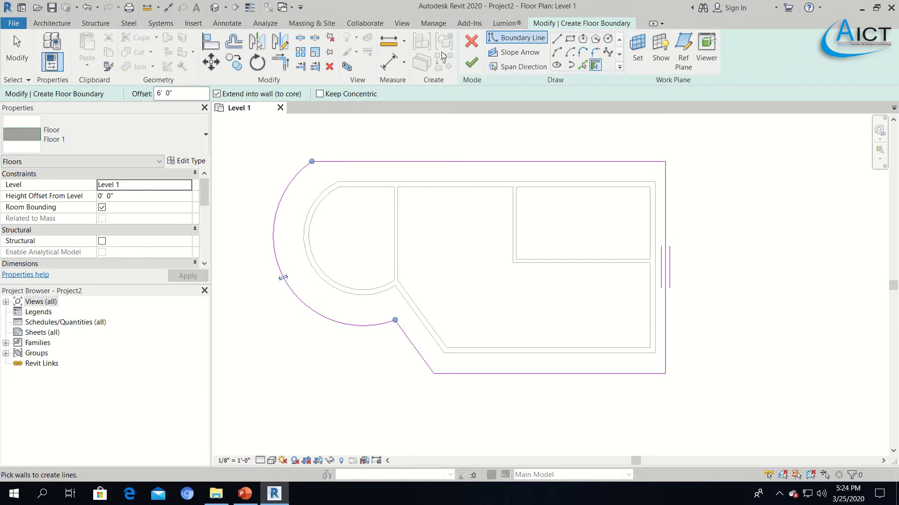
Step: Finish the floor boundary sketch and deselect the new floor
{"action": "left_click", "coordinate": [471, 64]}
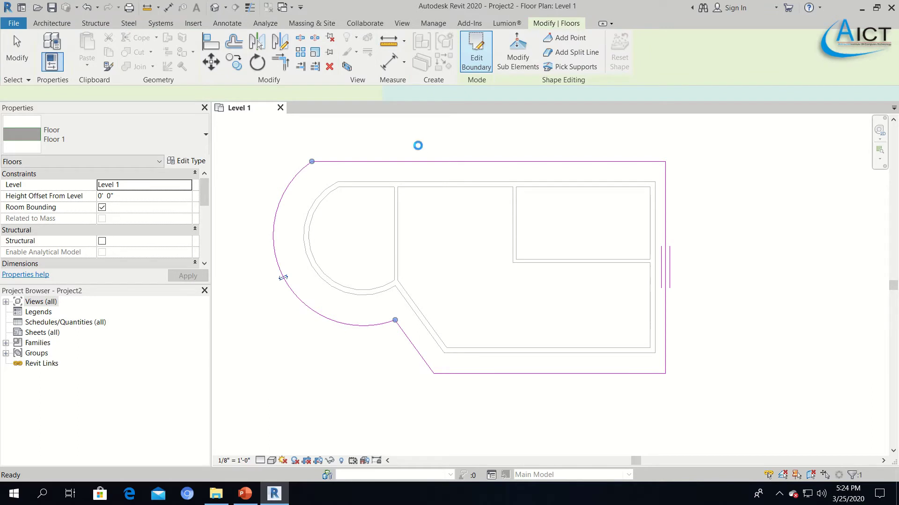
{"action": "left_click", "coordinate": [420, 140]}
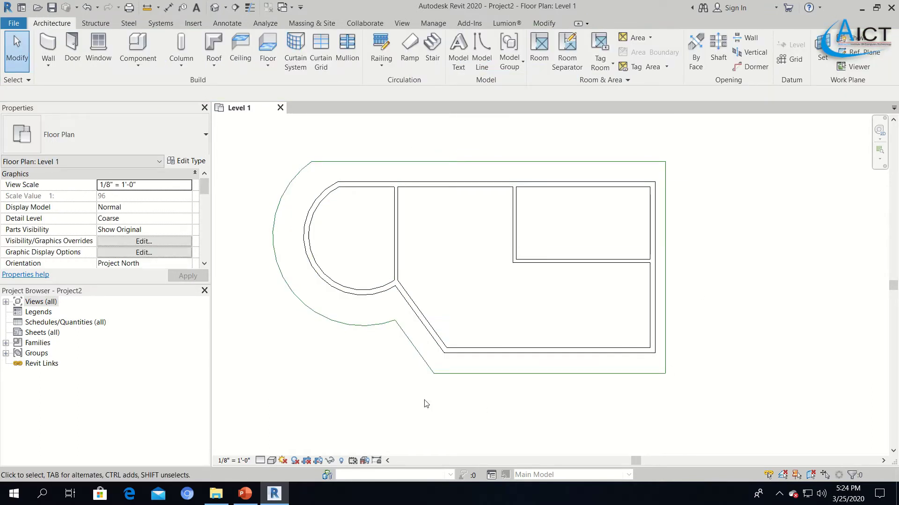
Step: Open the default 3D view and show the walls and floor in the Realistic visual style
{"action": "left_click", "coordinate": [406, 25]}
{"action": "left_click", "coordinate": [332, 67]}
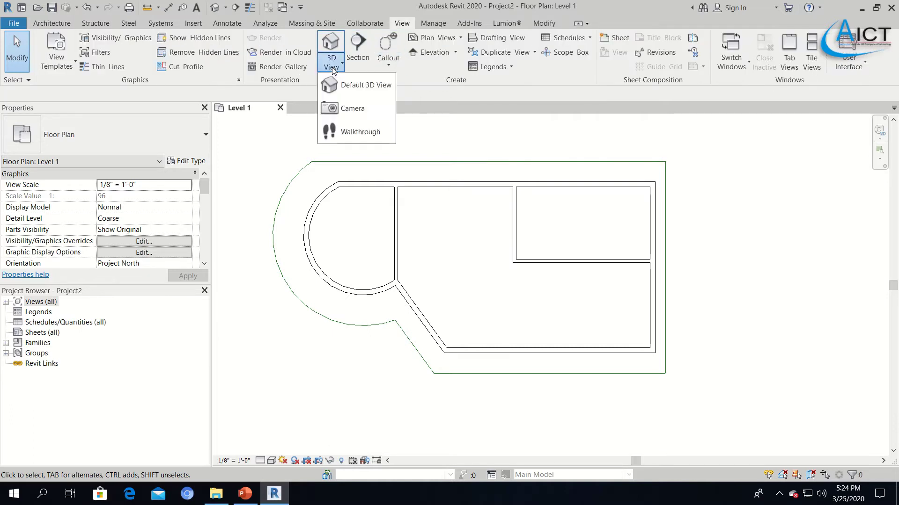
{"action": "left_click", "coordinate": [360, 84]}
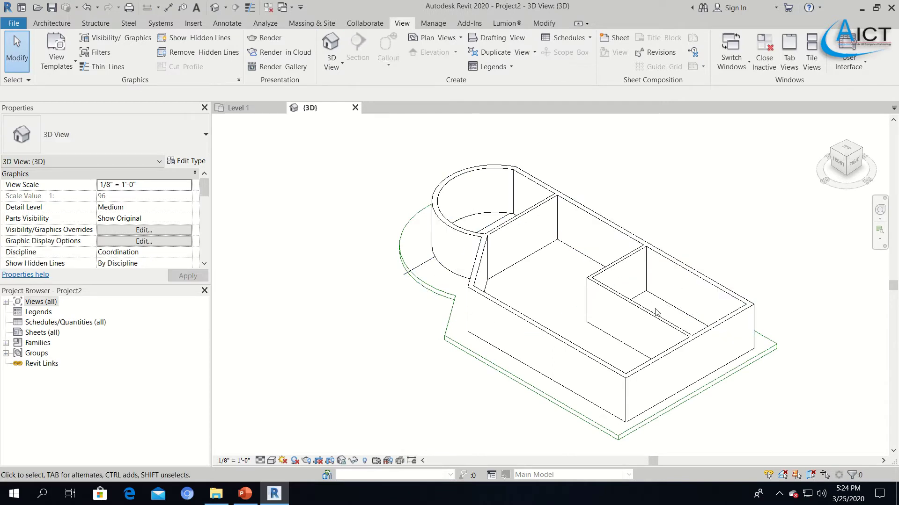
{"action": "left_click", "coordinate": [272, 461]}
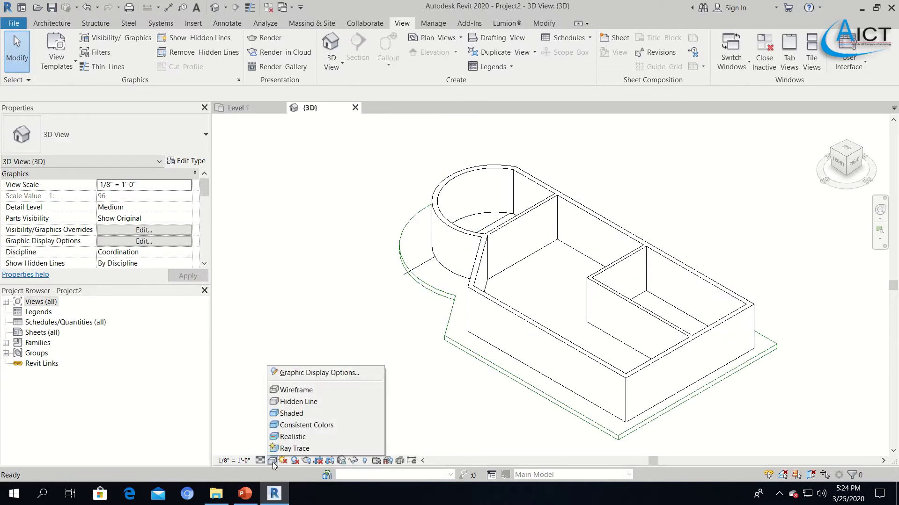
{"action": "left_click", "coordinate": [285, 437]}
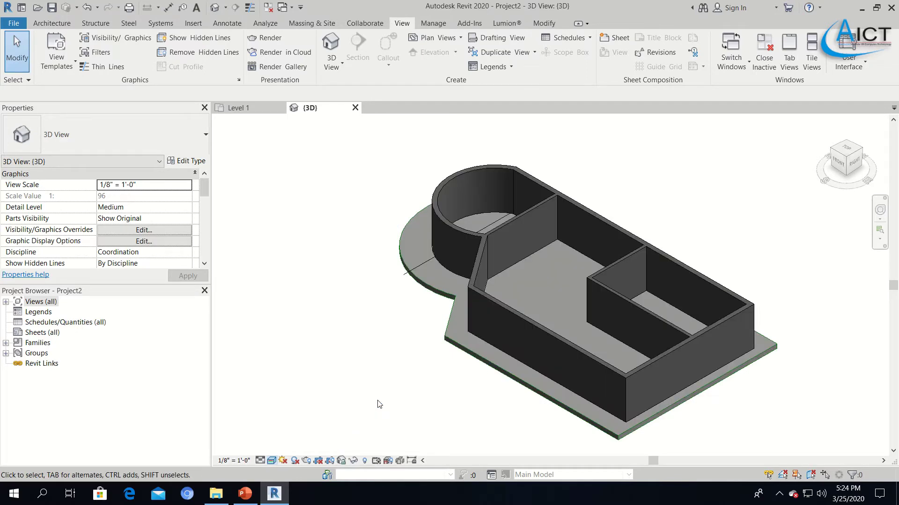
{"action": "middle_click_drag", "start_coordinate": [379, 403], "coordinate": [410, 377], "text": "shift"}
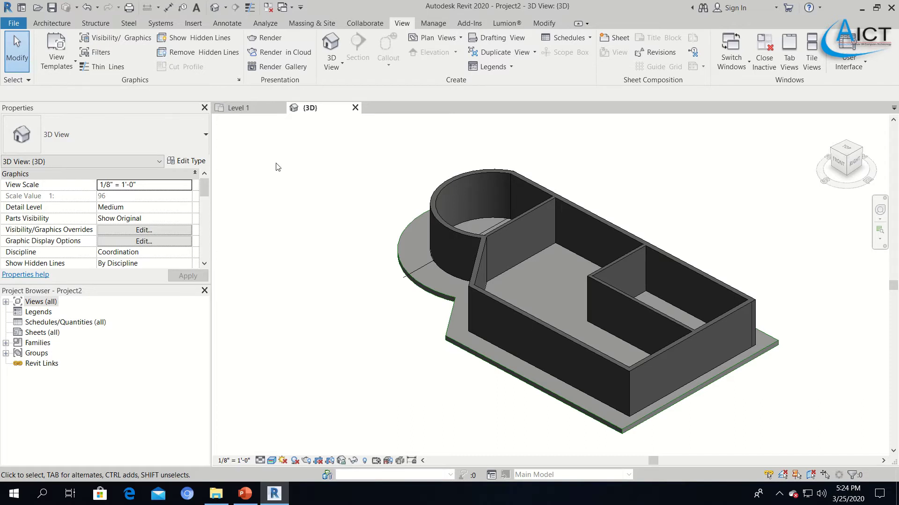
Step: Start placing a door on the Level 1 plan and open the Doors folder of the US Imperial library for loading a family
{"action": "left_click", "coordinate": [247, 107]}
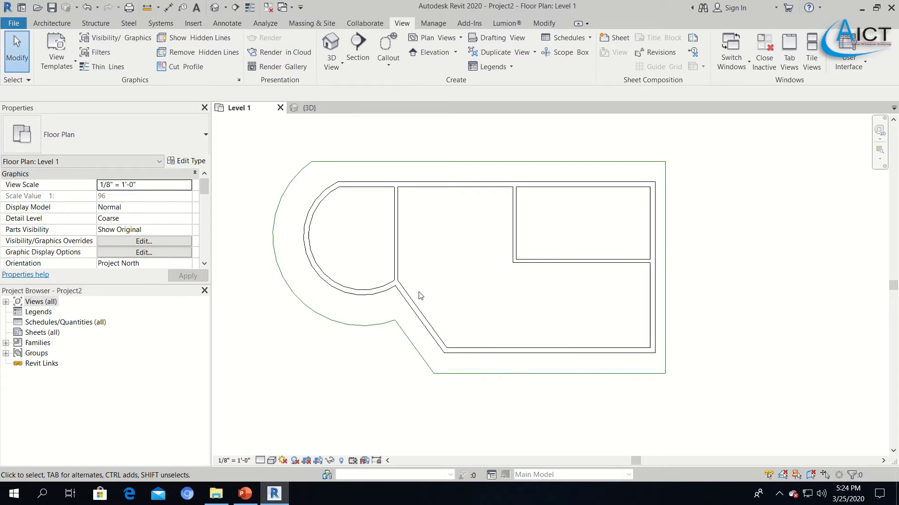
{"action": "left_click", "coordinate": [51, 22]}
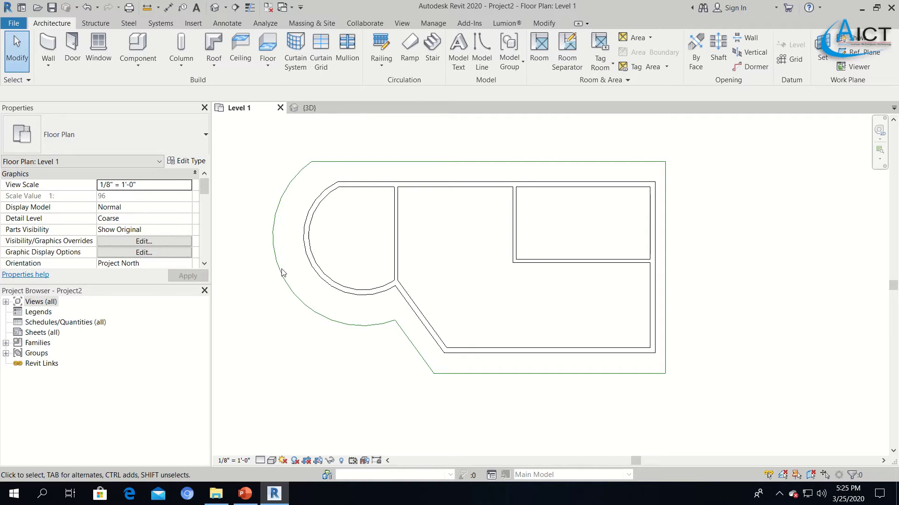
{"action": "left_click", "coordinate": [73, 51]}
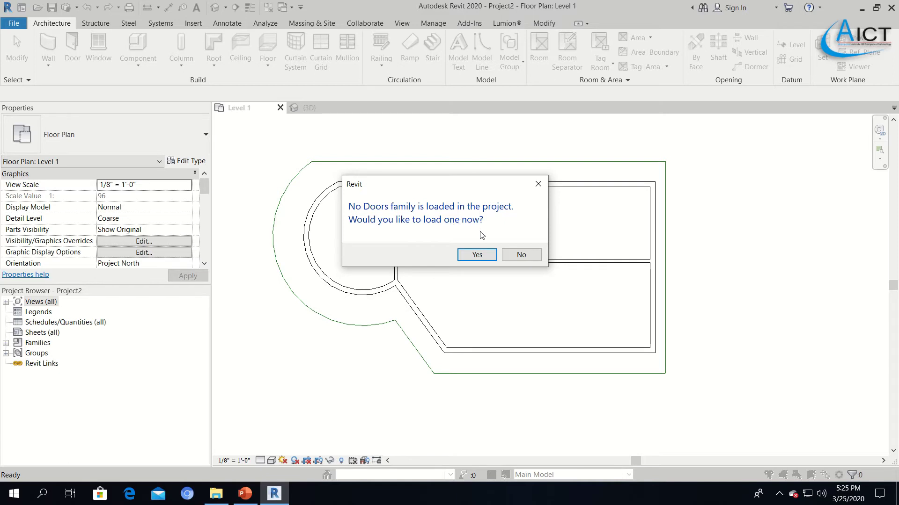
{"action": "left_click", "coordinate": [476, 255]}
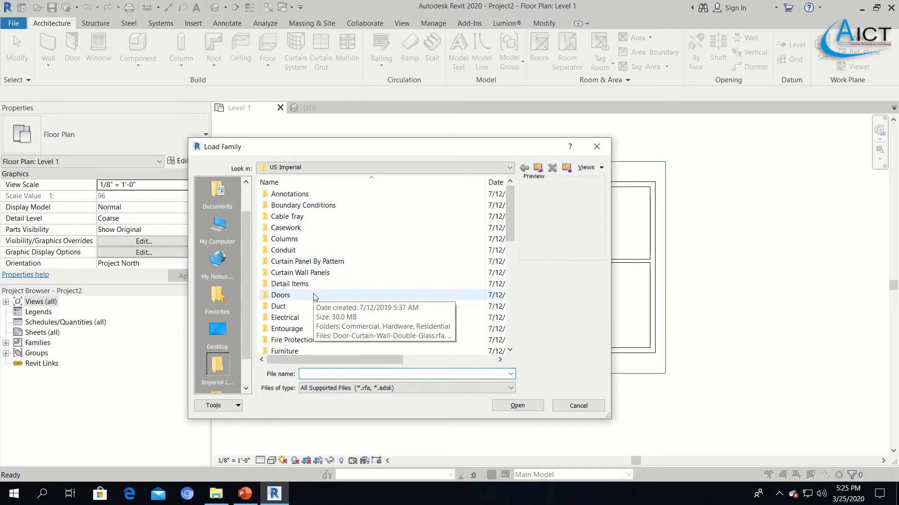
{"action": "double_click", "coordinate": [290, 297]}
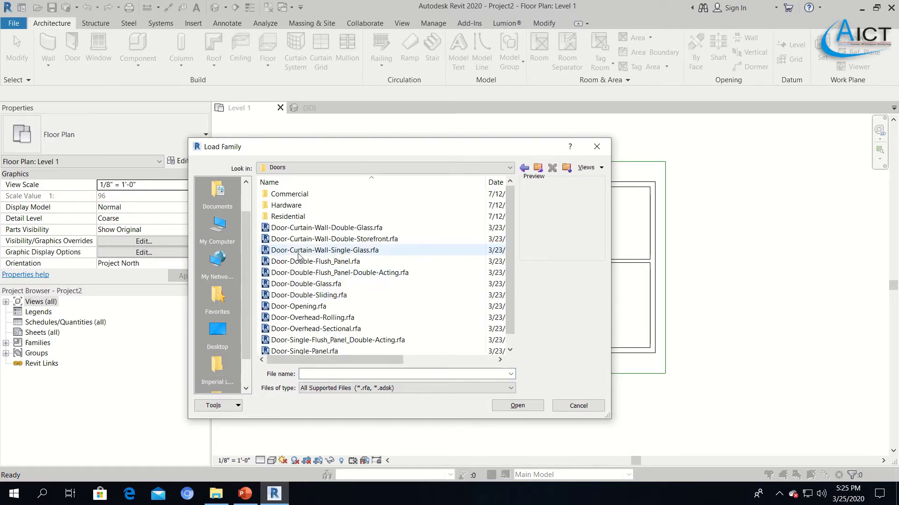
Step: Preview several door families, then load Door-Exterior-Double-Full Glass-Wood_Clad.rfa from the Residential folder
{"action": "left_click", "coordinate": [307, 240]}
{"action": "left_click", "coordinate": [309, 261]}
{"action": "left_click", "coordinate": [302, 284]}
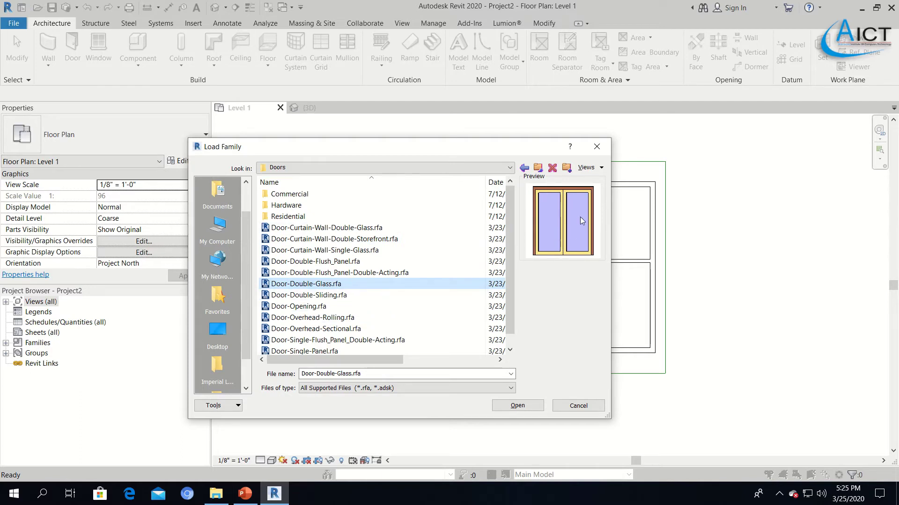
{"action": "left_click", "coordinate": [309, 307]}
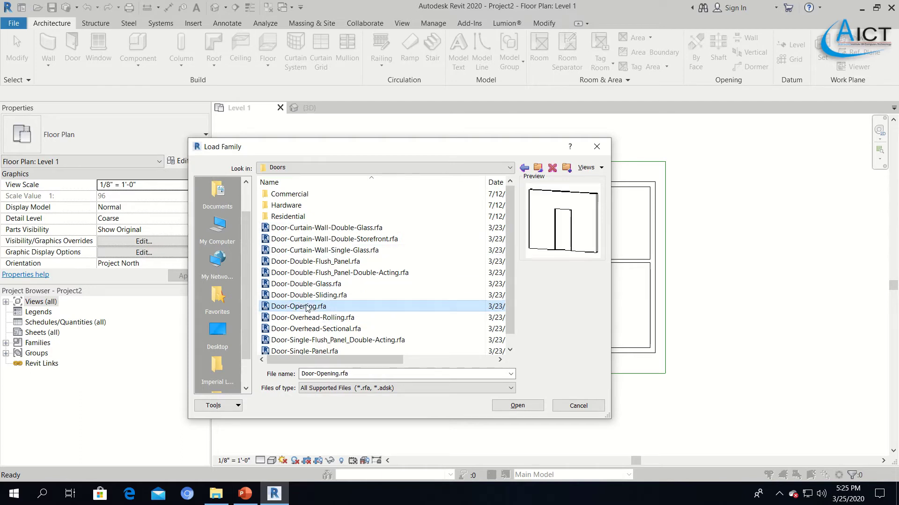
{"action": "left_click", "coordinate": [281, 218]}
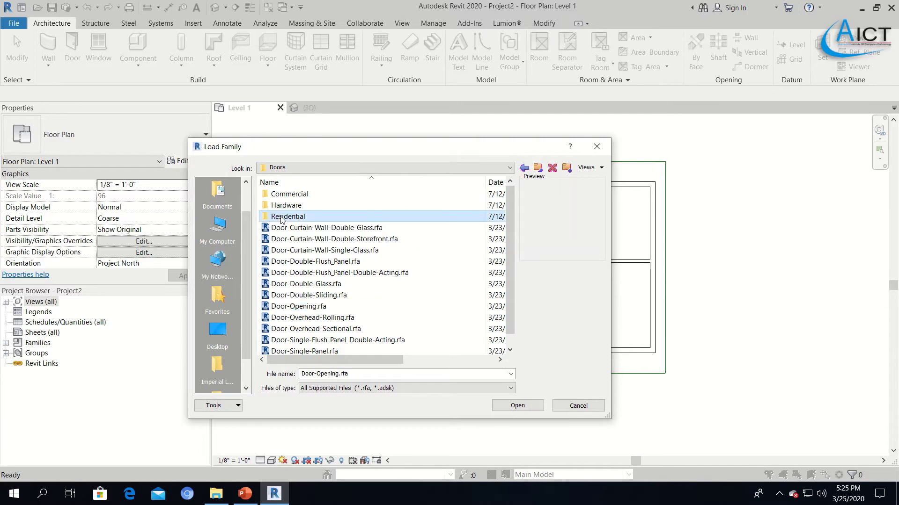
{"action": "double_click", "coordinate": [282, 218]}
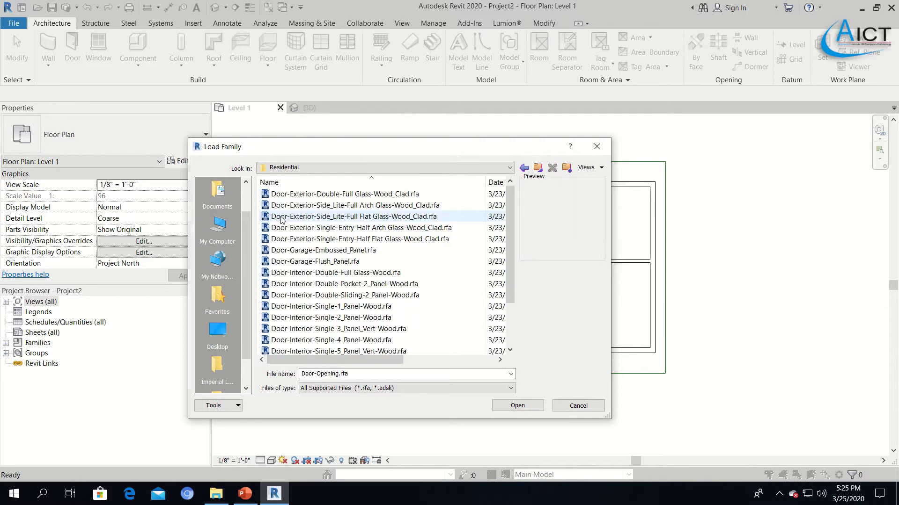
{"action": "left_click", "coordinate": [331, 194]}
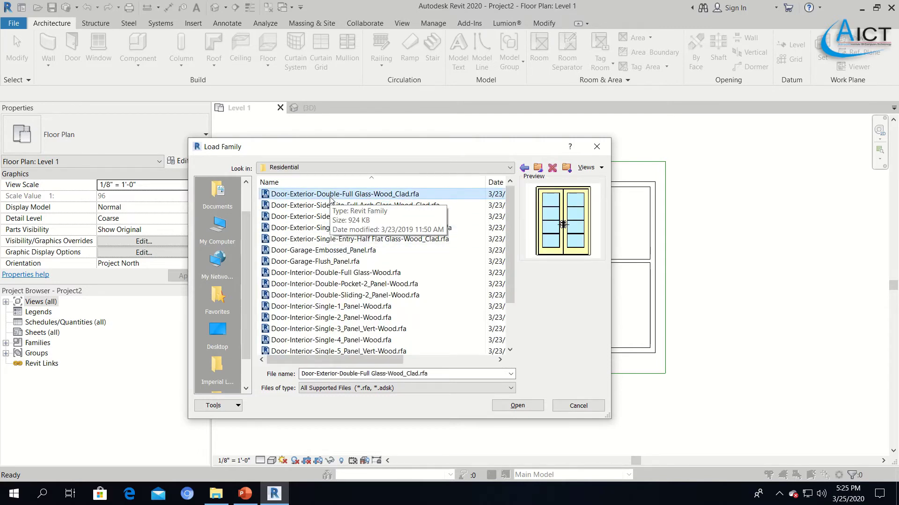
{"action": "left_click", "coordinate": [516, 406]}
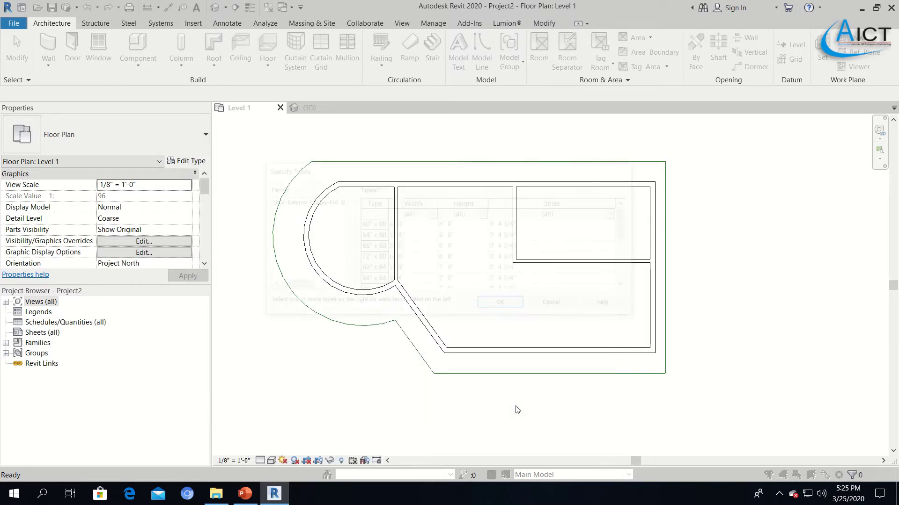
Step: Accept the door types and place a 60" x 80" exterior double glass door in the arc wall, swinging inward
{"action": "left_click", "coordinate": [513, 302]}
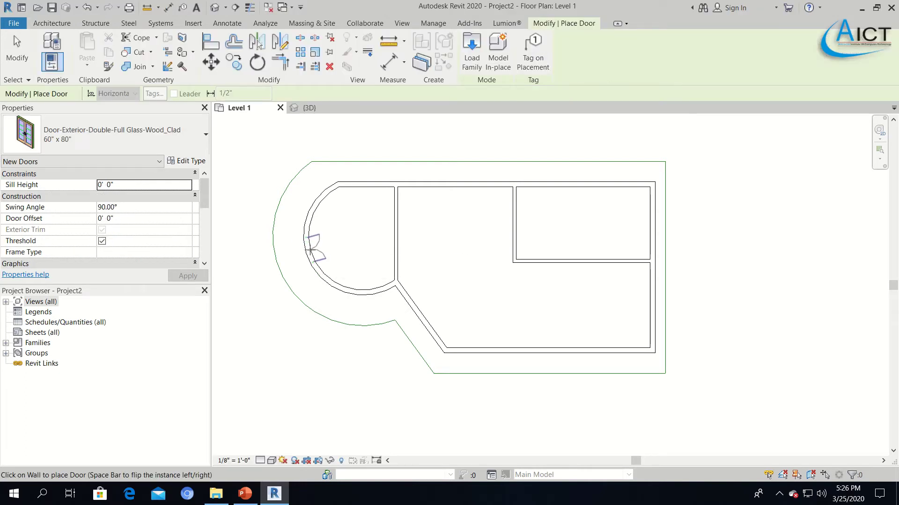
{"action": "left_click", "coordinate": [311, 249]}
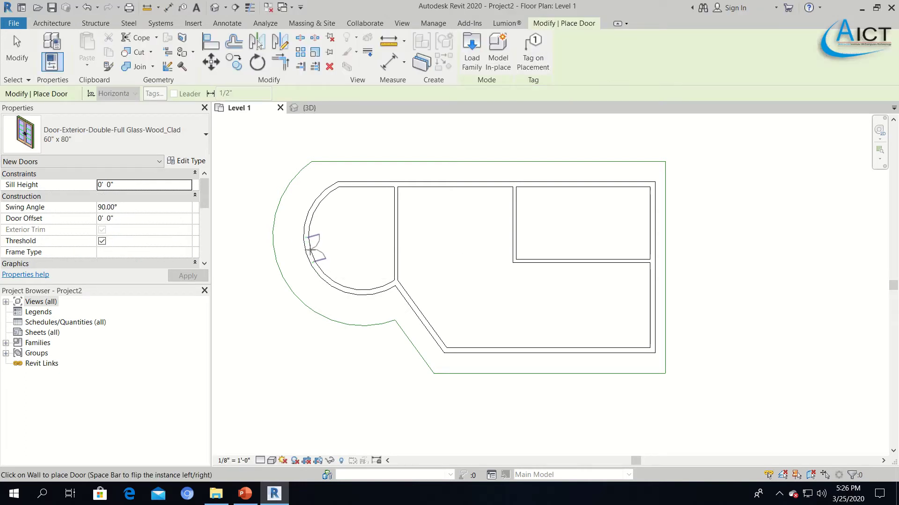
Step: Place a second 60" x 80" double glass door midway along the large room's east exterior wall and finish placing doors
{"action": "left_click", "coordinate": [650, 306]}
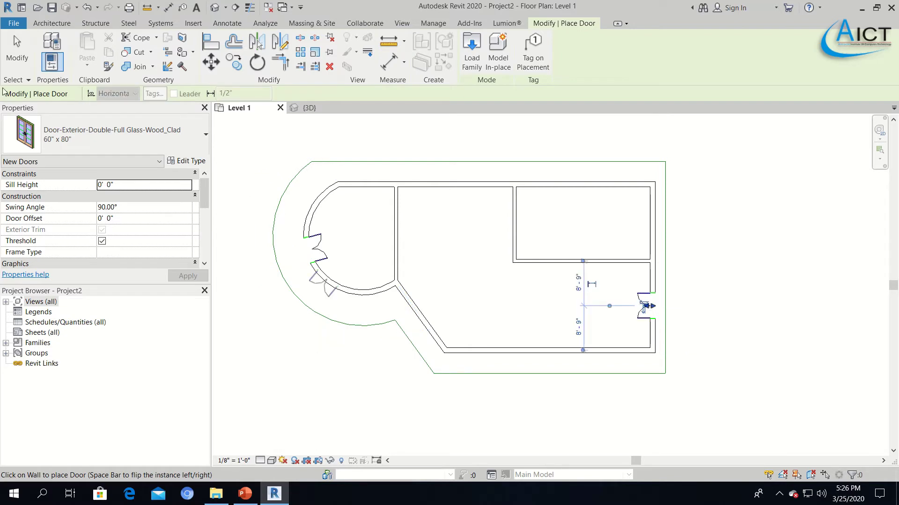
{"action": "left_click", "coordinate": [23, 67]}
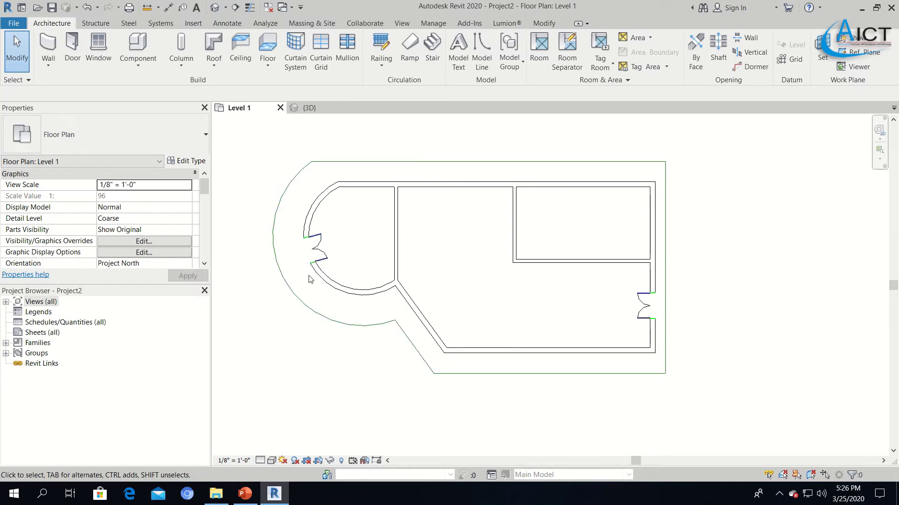
Step: Duplicate the type of the double door in the arc wall as 60" x 80" 2
{"action": "left_click", "coordinate": [322, 255]}
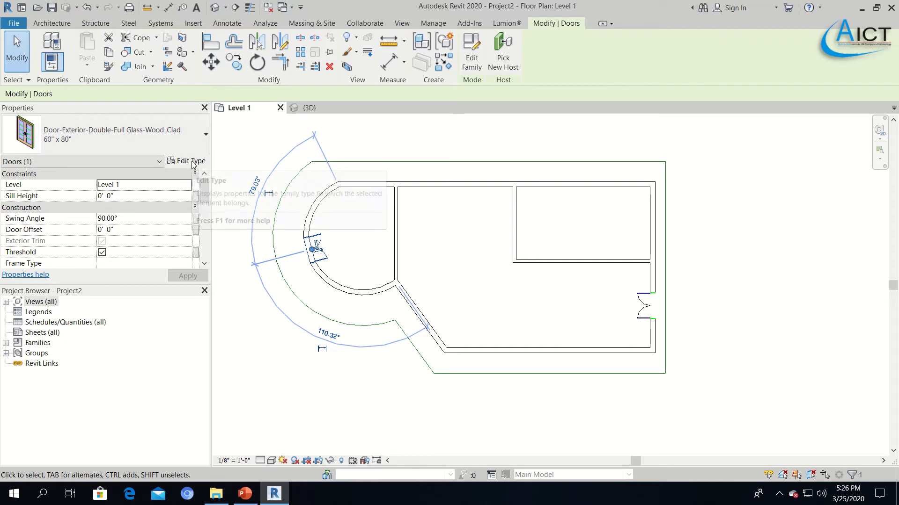
{"action": "left_click", "coordinate": [192, 162]}
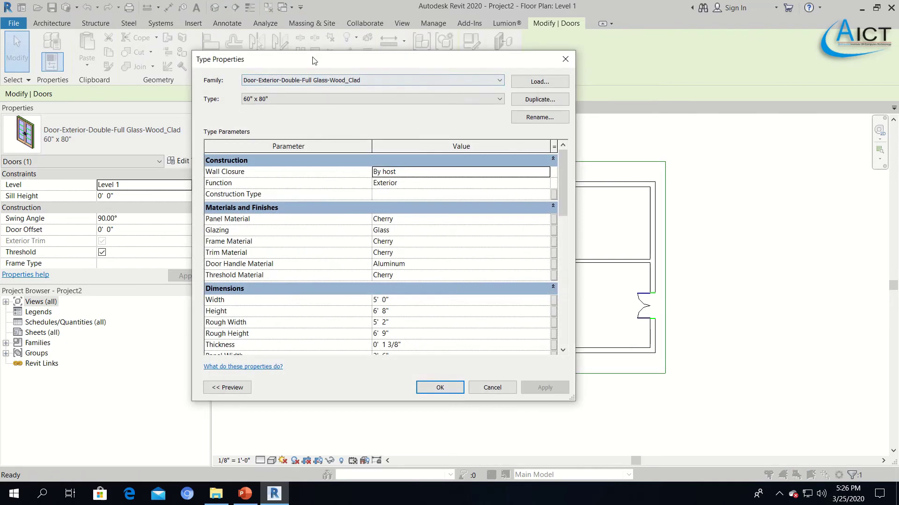
{"action": "left_click_drag", "start_coordinate": [309, 58], "coordinate": [526, 34]}
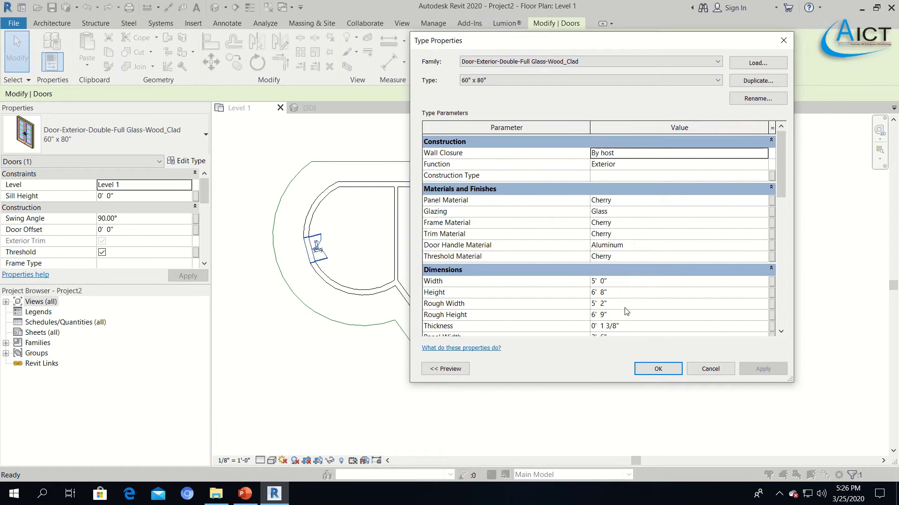
{"action": "scroll", "coordinate": [626, 312], "scroll_direction": "down", "scroll_amount": 1}
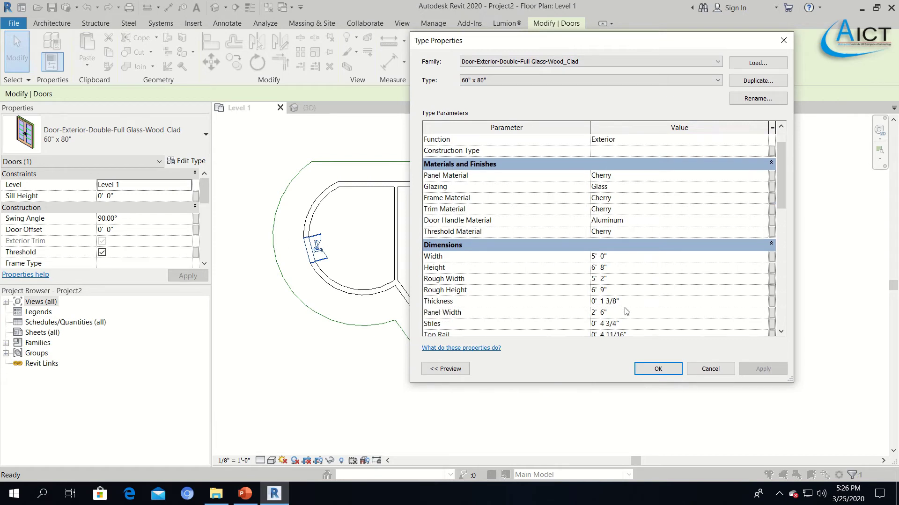
{"action": "scroll", "coordinate": [627, 312], "scroll_direction": "down", "scroll_amount": 1}
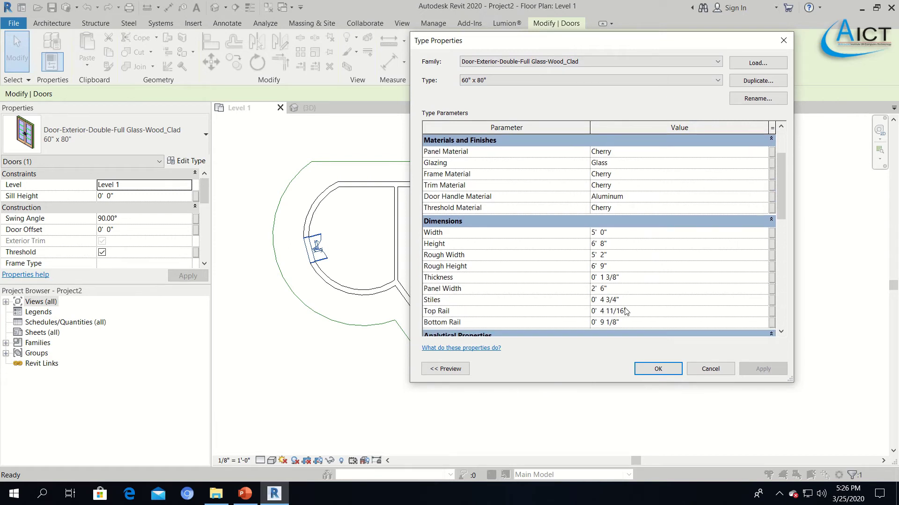
{"action": "scroll", "coordinate": [626, 311], "scroll_direction": "up", "scroll_amount": 1}
{"action": "left_click_drag", "start_coordinate": [493, 42], "coordinate": [575, 69]}
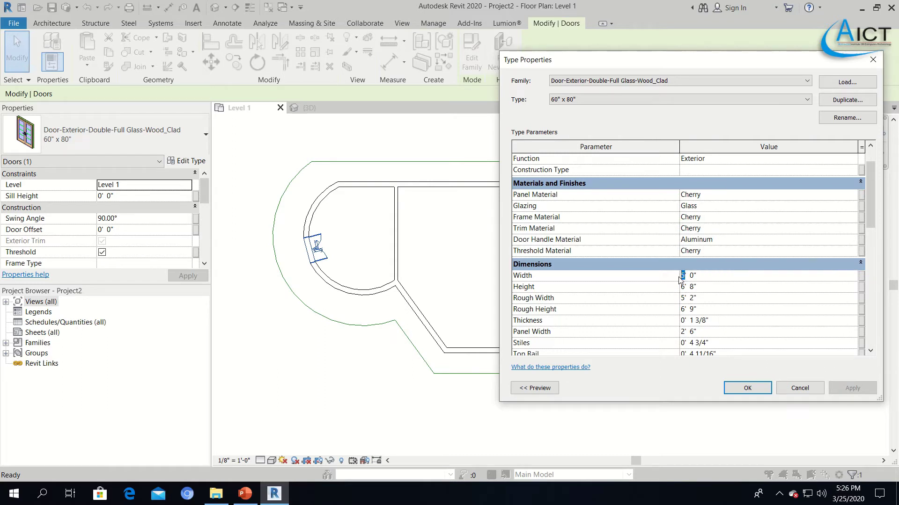
{"action": "type", "text": "8"}
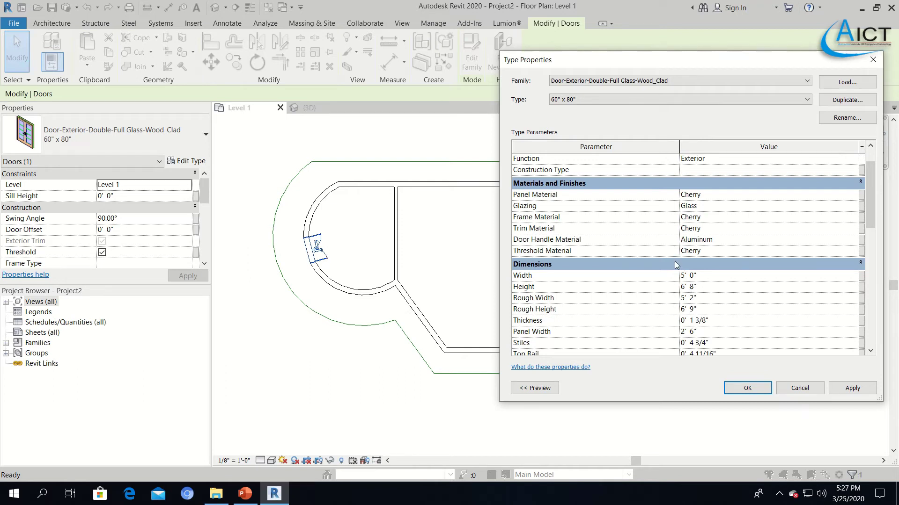
{"action": "left_click", "coordinate": [836, 100]}
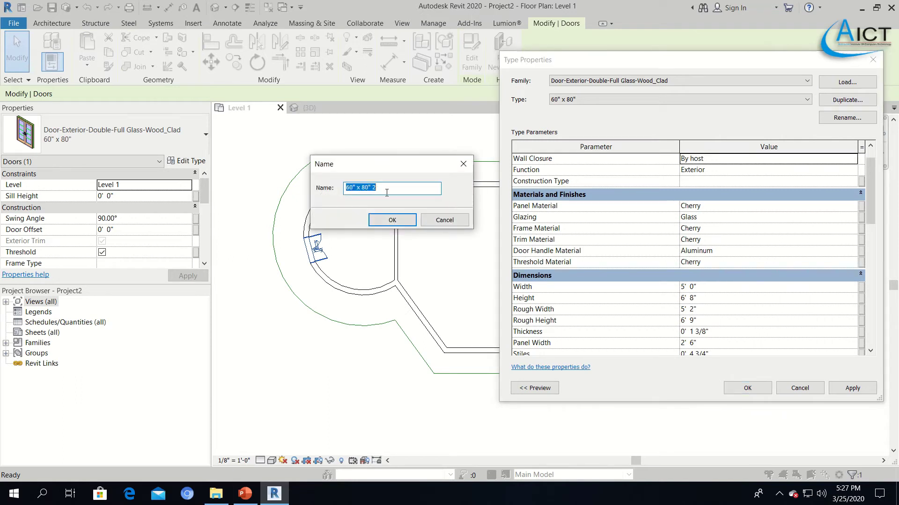
{"action": "left_click", "coordinate": [387, 193]}
{"action": "left_click", "coordinate": [392, 221]}
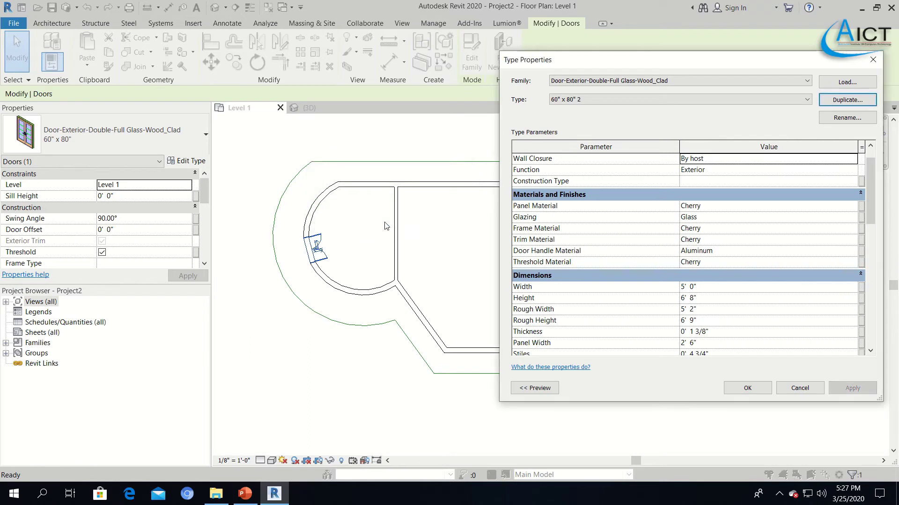
Step: Set the duplicated door type's width to 8' 0" and apply it to the arc wall door
{"action": "left_click", "coordinate": [686, 287]}
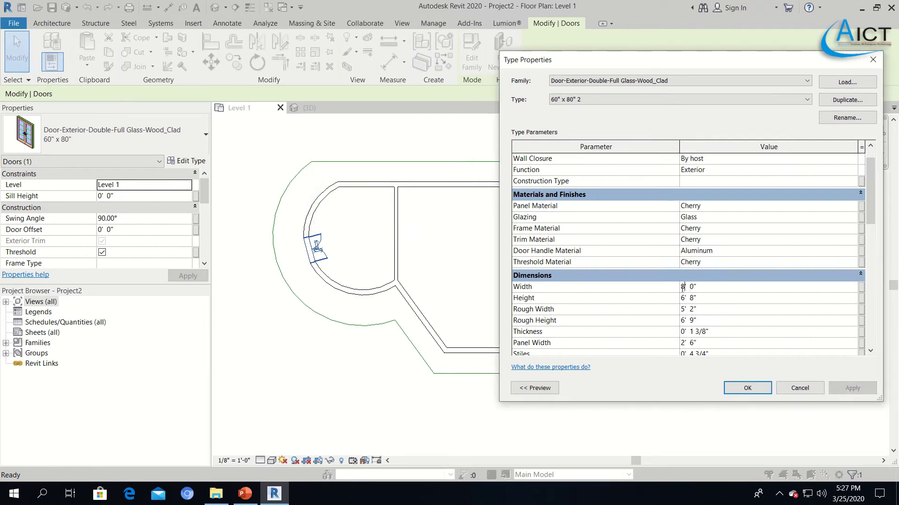
{"action": "left_click", "coordinate": [762, 322]}
{"action": "left_click", "coordinate": [749, 392]}
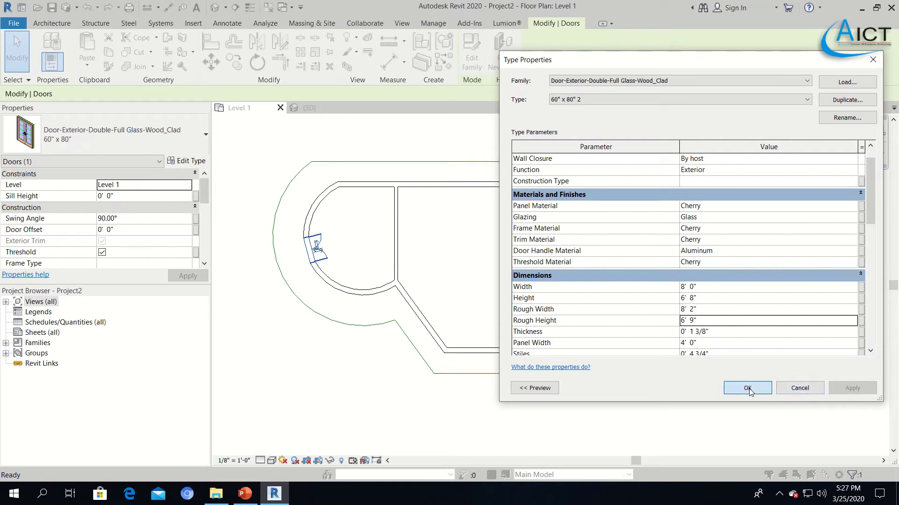
{"action": "left_click", "coordinate": [347, 261]}
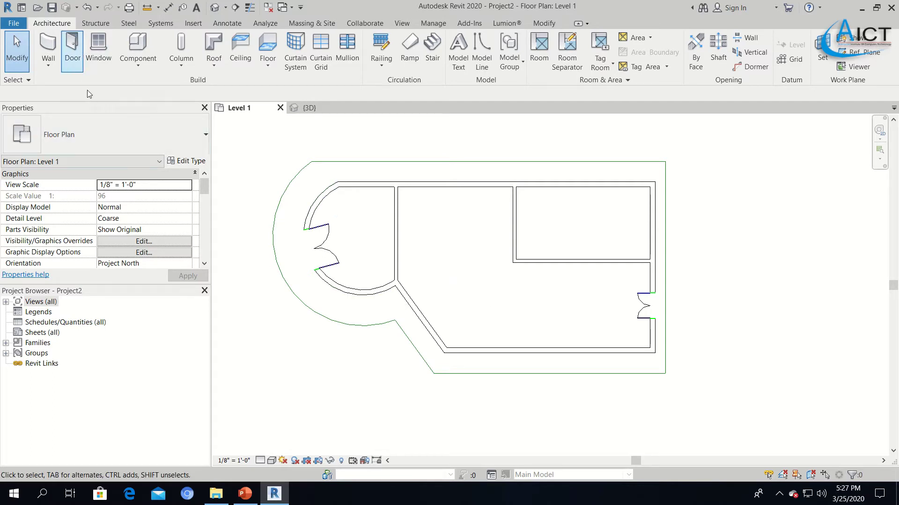
Step: Start placing a door and load Door-Exterior-Single-Entry-Half Arch Glass-Wood_Clad.rfa from the Residential folder
{"action": "left_click", "coordinate": [72, 56]}
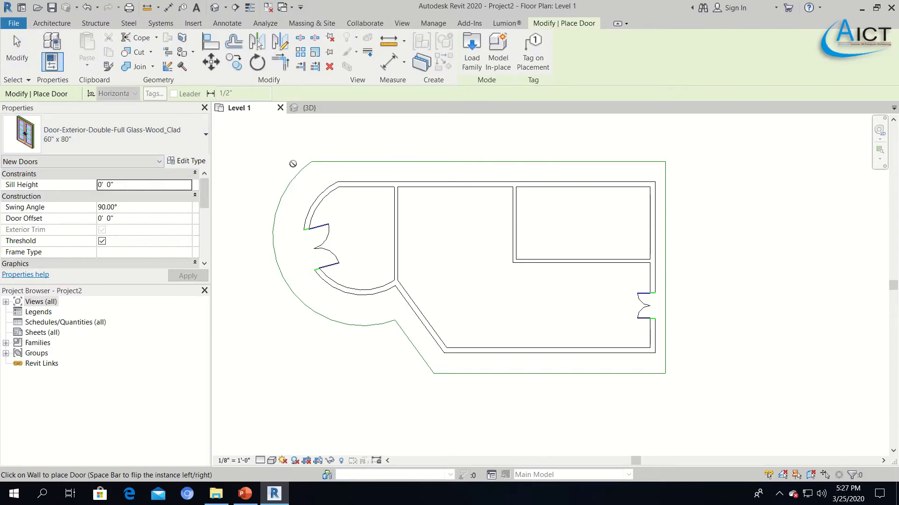
{"action": "left_click", "coordinate": [472, 66]}
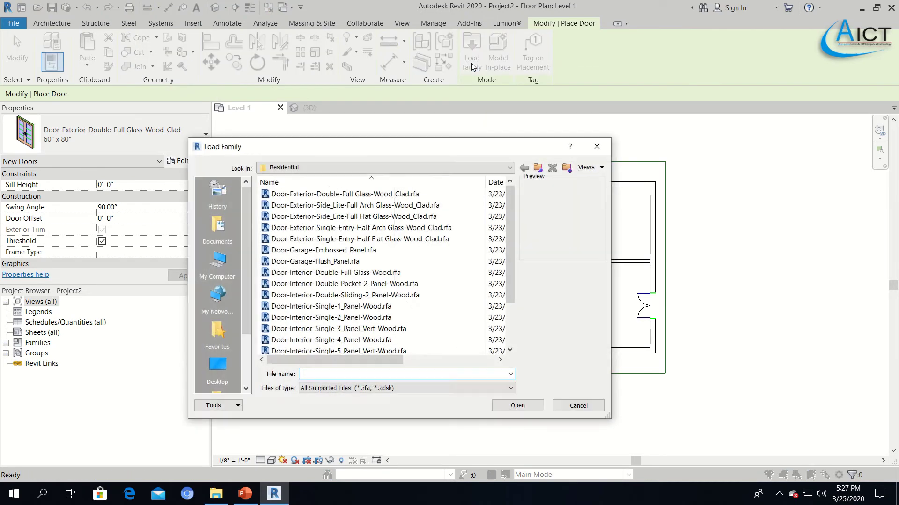
{"action": "left_click", "coordinate": [350, 216]}
{"action": "left_click", "coordinate": [348, 228]}
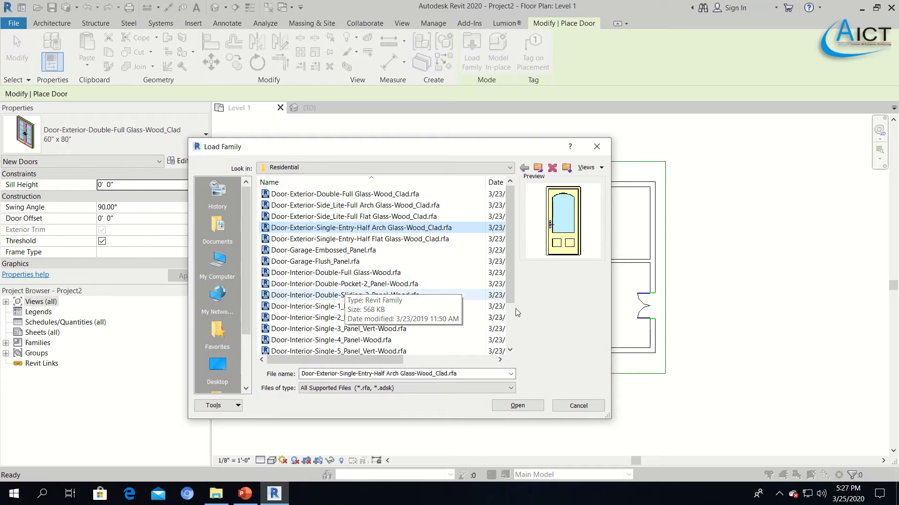
{"action": "left_click", "coordinate": [520, 407]}
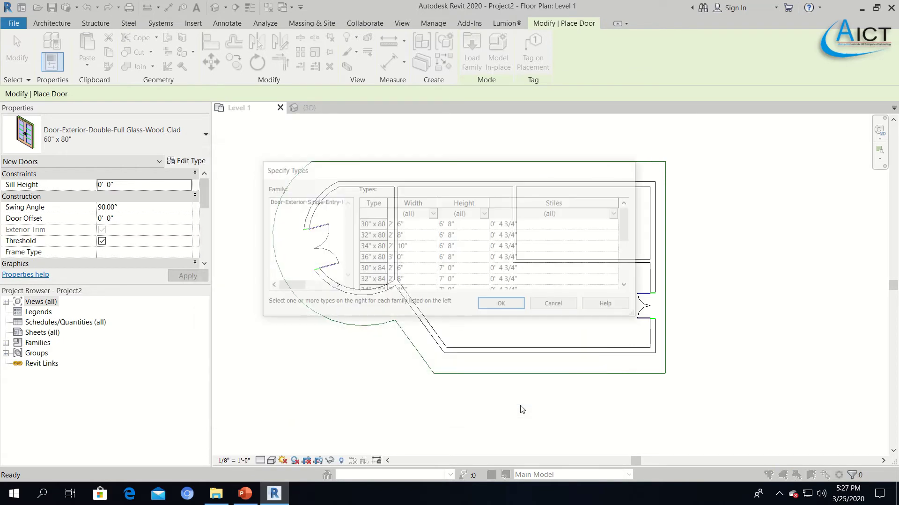
Step: Accept the door types and place a 36" x 80" single-entry door in each of the three interior partitions
{"action": "left_click", "coordinate": [503, 306]}
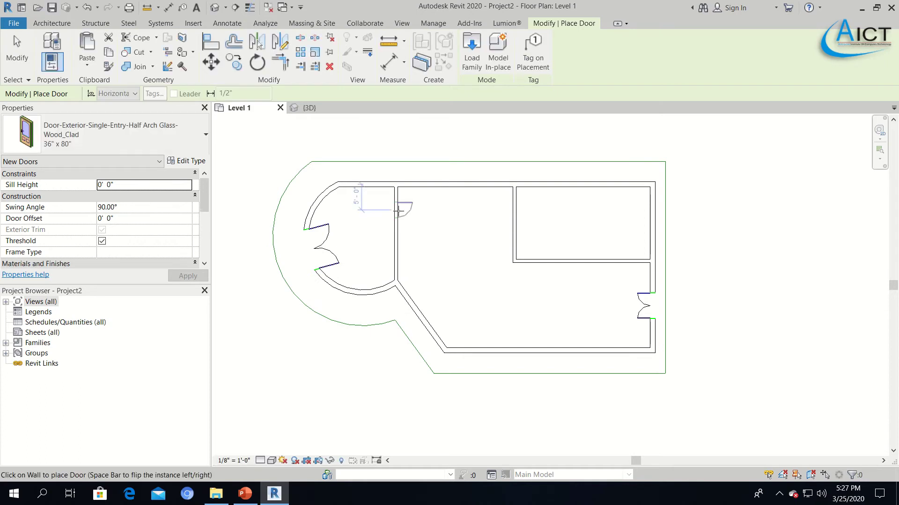
{"action": "left_click", "coordinate": [519, 206]}
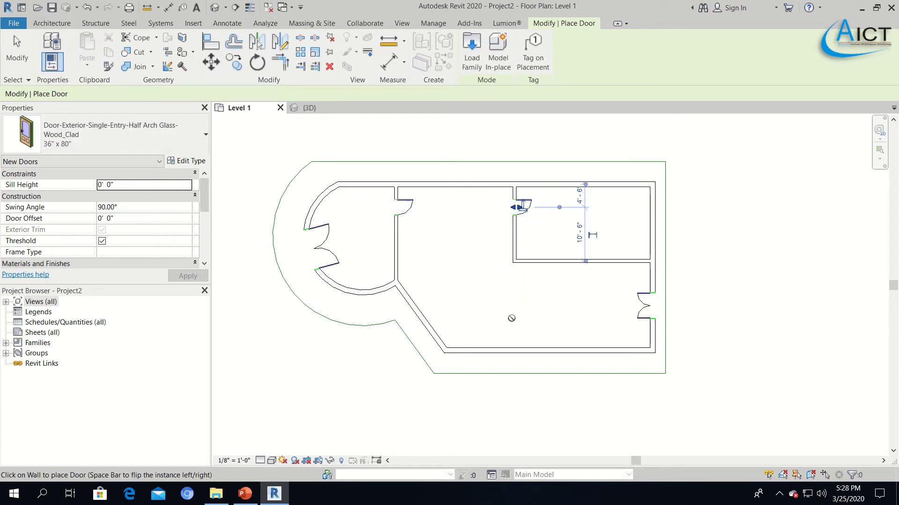
{"action": "left_click", "coordinate": [617, 265]}
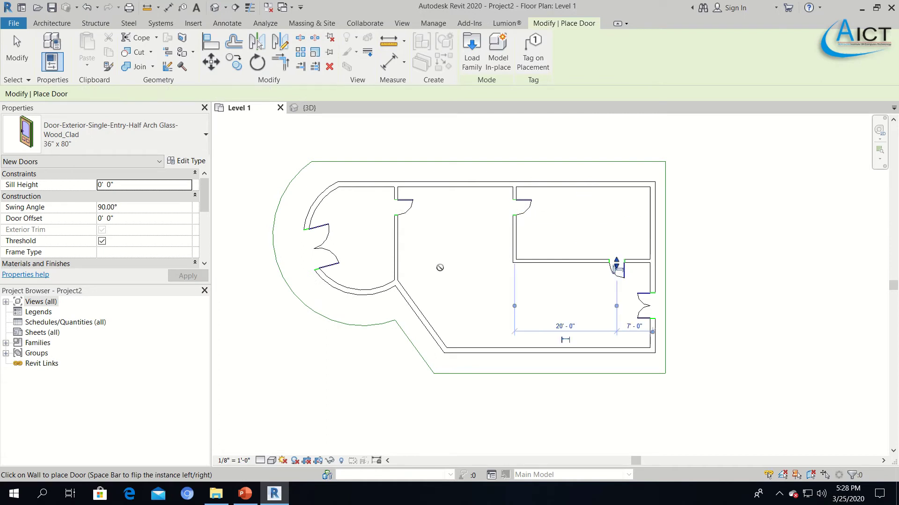
Step: Start placing a window and open the Windows folder of the US Imperial library for loading a family
{"action": "left_click", "coordinate": [44, 26]}
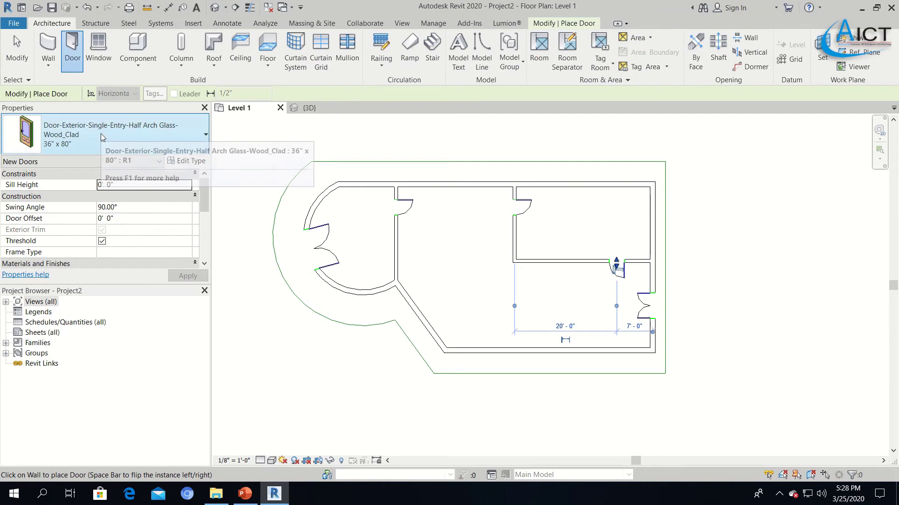
{"action": "left_click", "coordinate": [100, 59]}
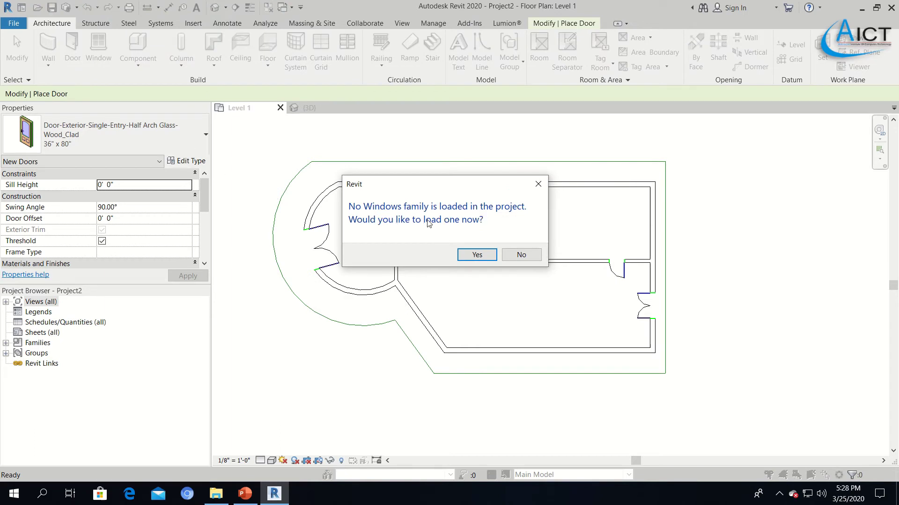
{"action": "left_click", "coordinate": [477, 256]}
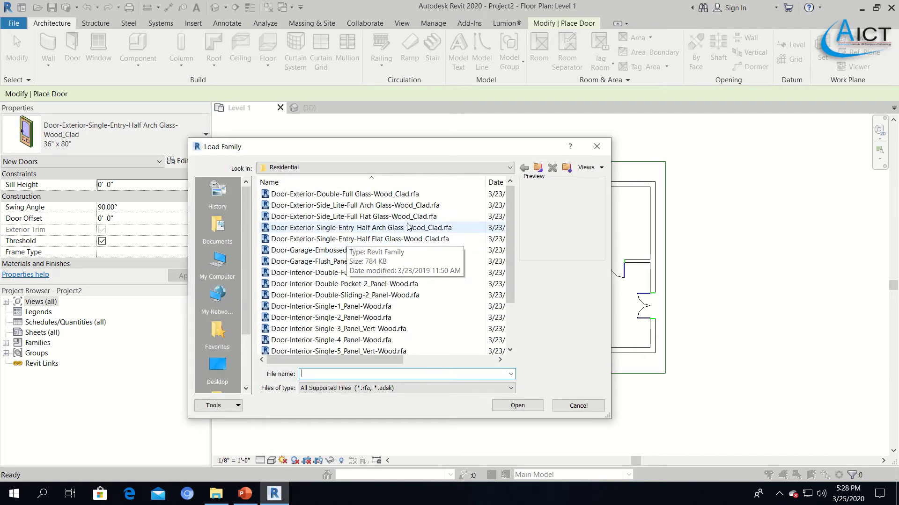
{"action": "left_click", "coordinate": [537, 168]}
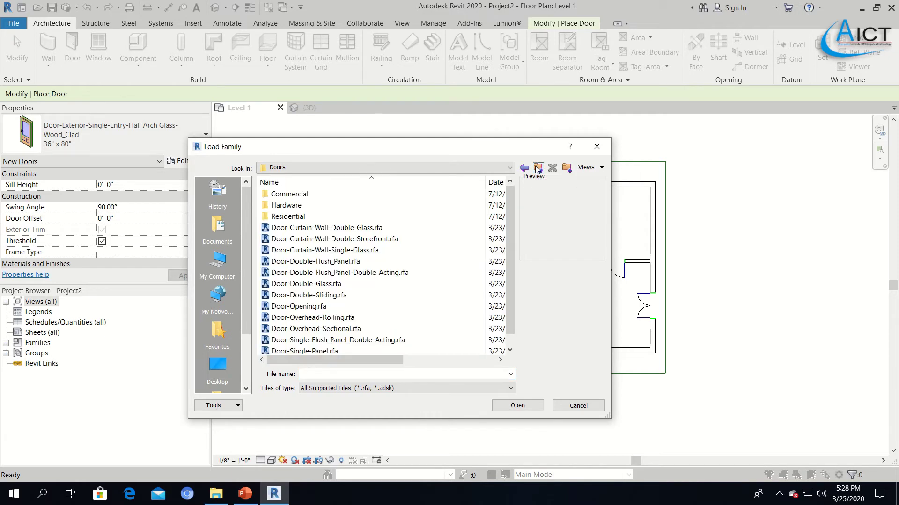
{"action": "left_click", "coordinate": [538, 169]}
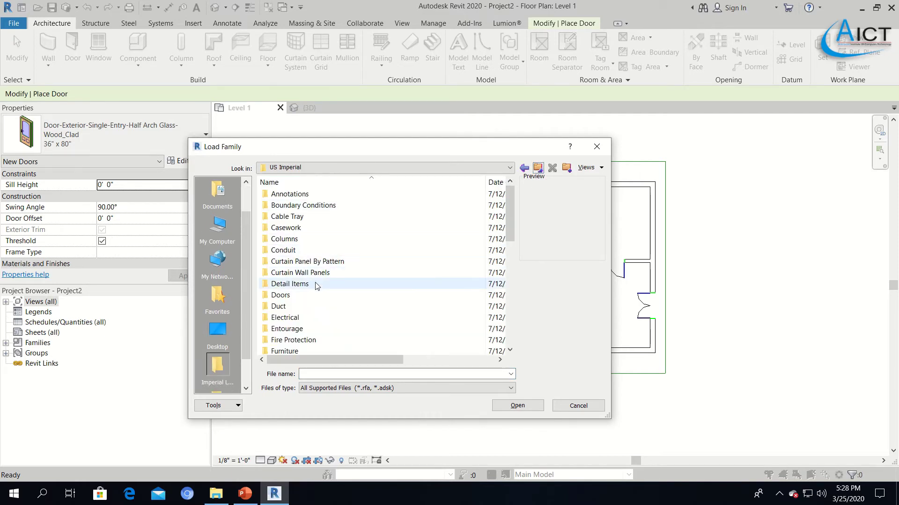
{"action": "scroll", "coordinate": [314, 287], "scroll_direction": "down", "scroll_amount": 8}
{"action": "scroll", "coordinate": [314, 287], "scroll_direction": "down", "scroll_amount": 2}
{"action": "double_click", "coordinate": [292, 347]}
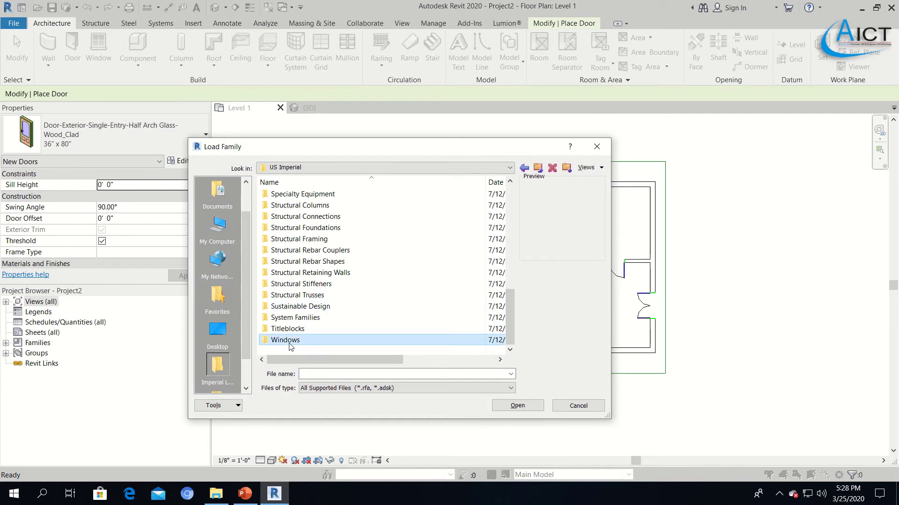
Step: Preview the opening, fixed window and flat skylight families, try to load Skylight-Flat.rfa and cancel the type selection
{"action": "left_click", "coordinate": [304, 217]}
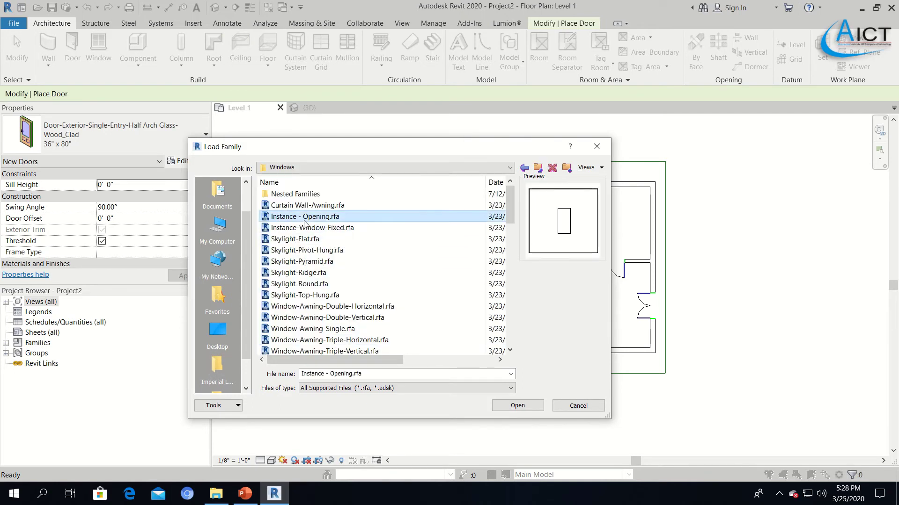
{"action": "key", "text": "Down"}
{"action": "key", "text": "Down"}
{"action": "key", "text": "Down"}
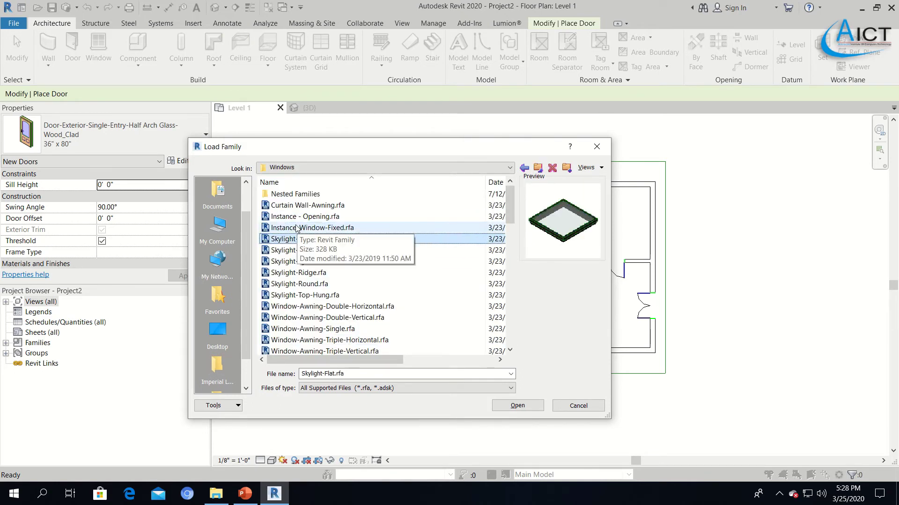
{"action": "double_click", "coordinate": [295, 228]}
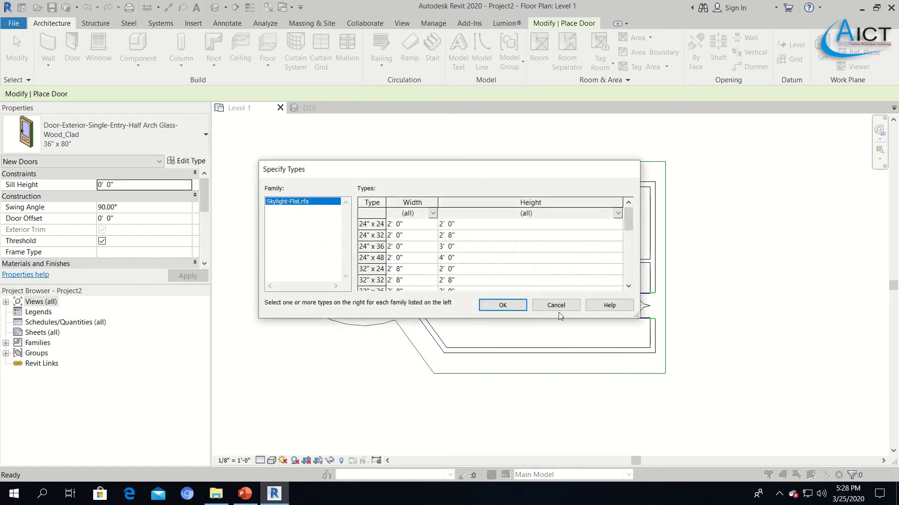
{"action": "left_click", "coordinate": [556, 306]}
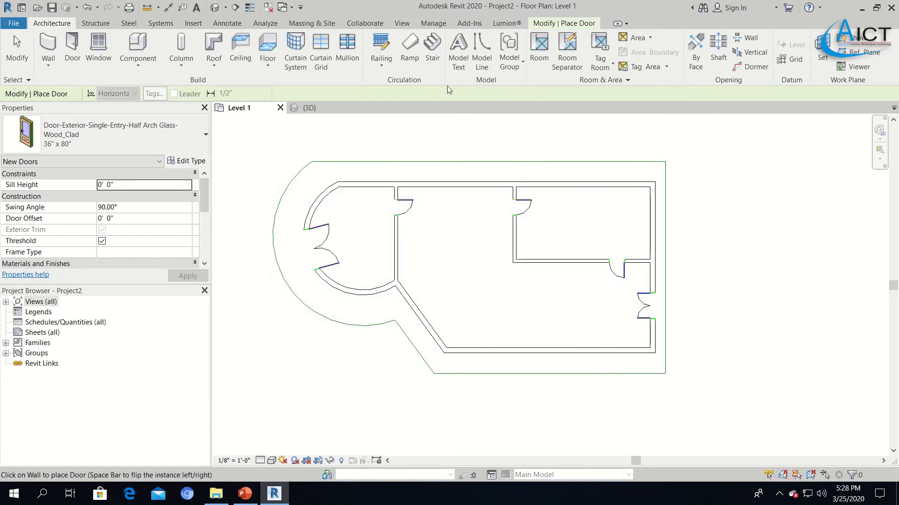
Step: Start placing a window and browse the US Imperial library to its Windows folder to load a family
{"action": "left_click", "coordinate": [98, 47]}
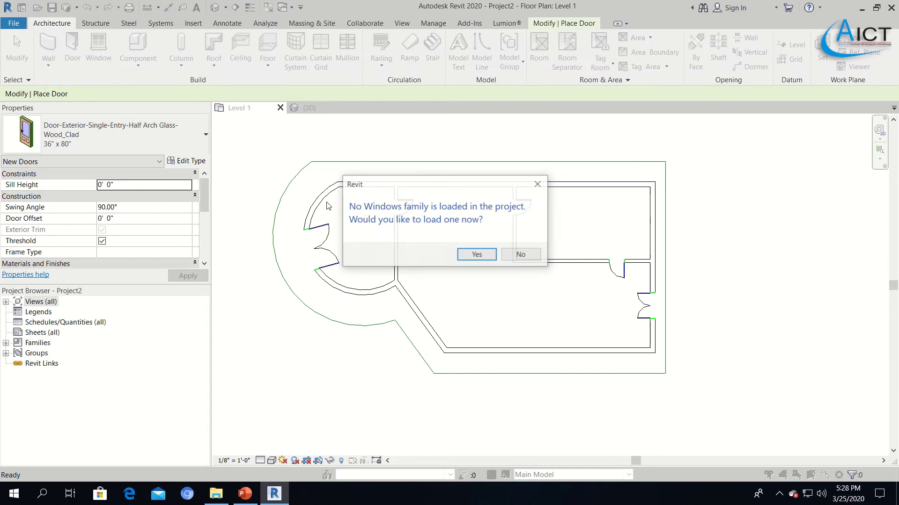
{"action": "left_click", "coordinate": [476, 255]}
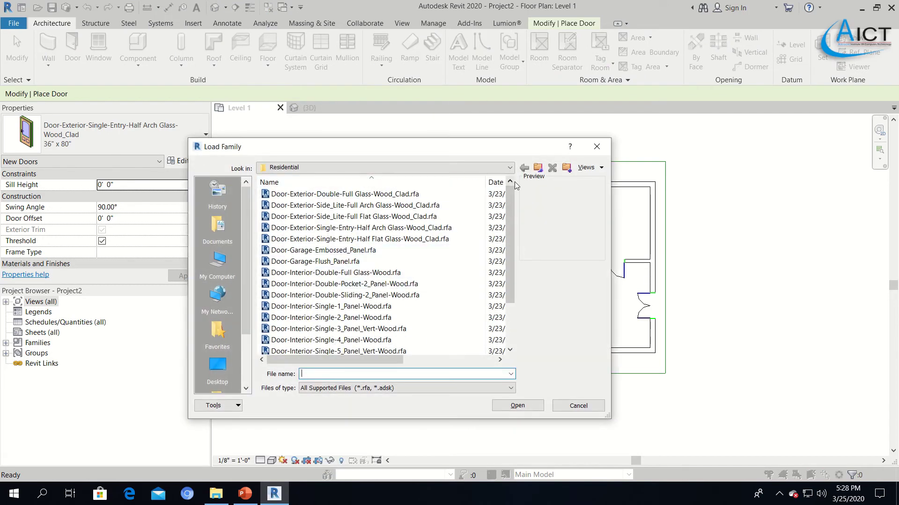
{"action": "left_click", "coordinate": [539, 170]}
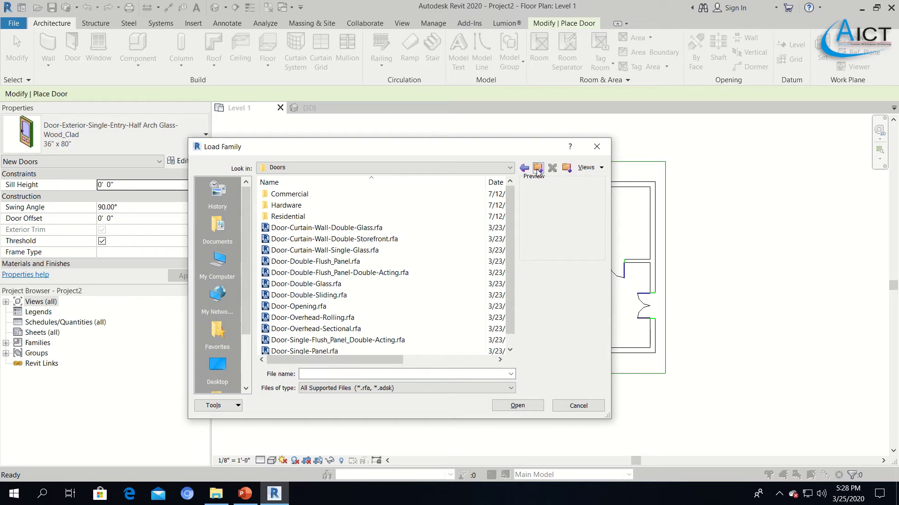
{"action": "left_click", "coordinate": [538, 169]}
{"action": "scroll", "coordinate": [356, 250], "scroll_direction": "down", "scroll_amount": 7}
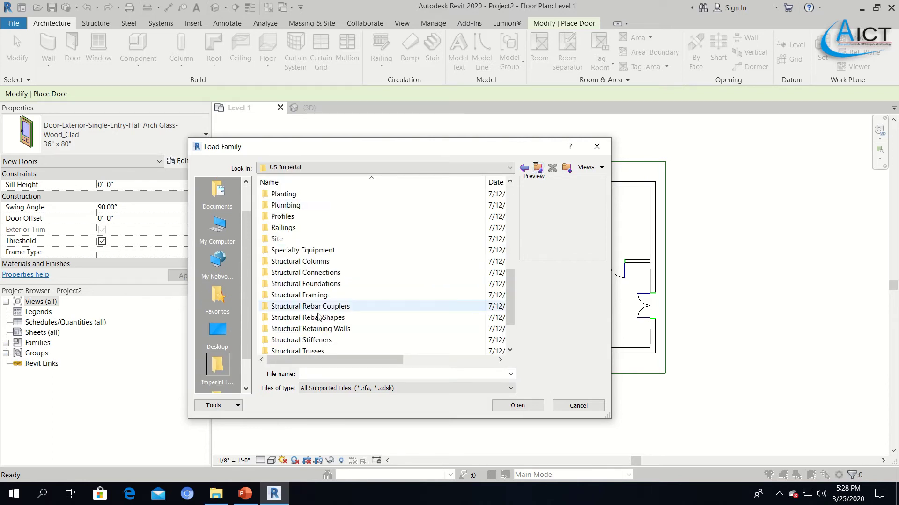
{"action": "scroll", "coordinate": [319, 317], "scroll_direction": "down", "scroll_amount": 2}
{"action": "left_click", "coordinate": [301, 340]}
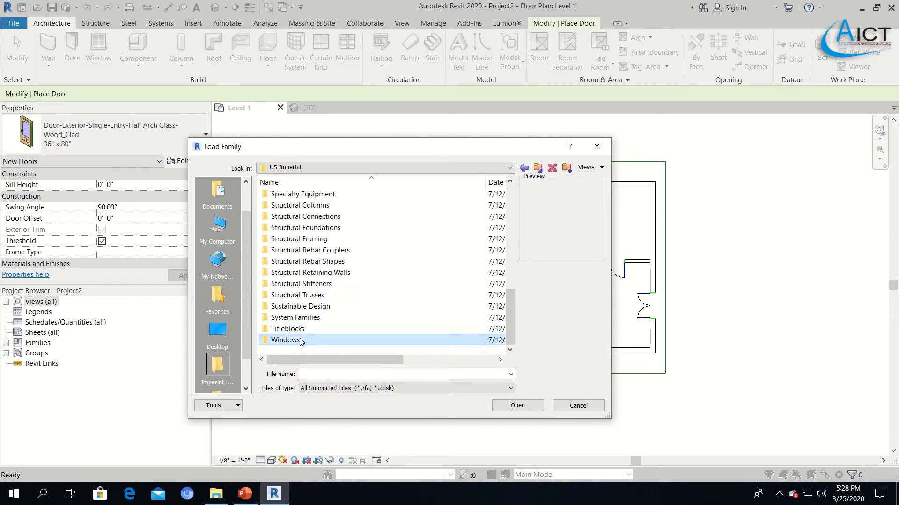
{"action": "double_click", "coordinate": [301, 340]}
Step: Choose Window-Bay-Casement-10_Degree_Angle.rfa in the Windows folder and load it into the project
{"action": "left_click", "coordinate": [300, 317]}
{"action": "scroll", "coordinate": [300, 317], "scroll_direction": "down", "scroll_amount": 3}
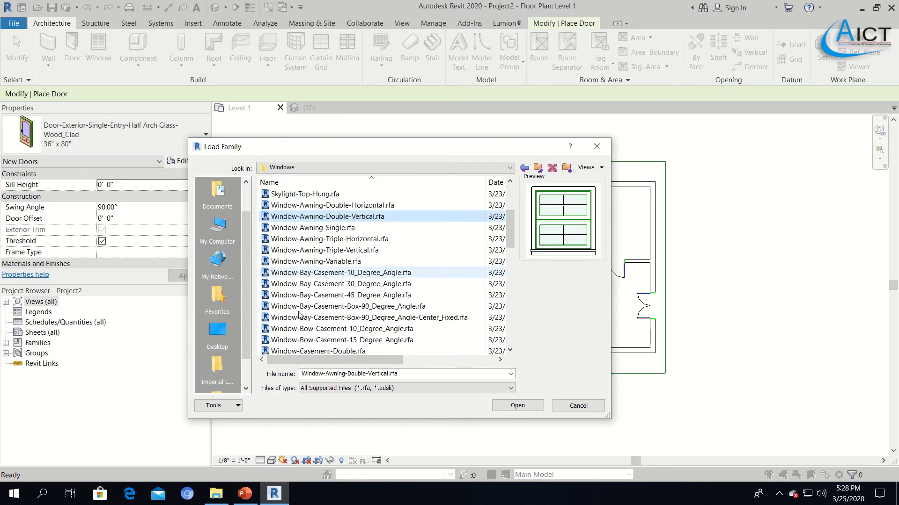
{"action": "left_click", "coordinate": [333, 274]}
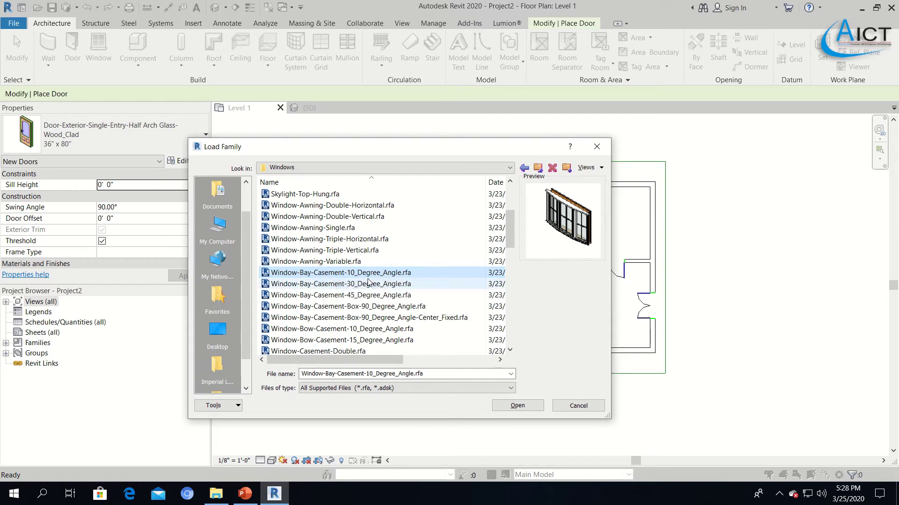
{"action": "left_click", "coordinate": [520, 407]}
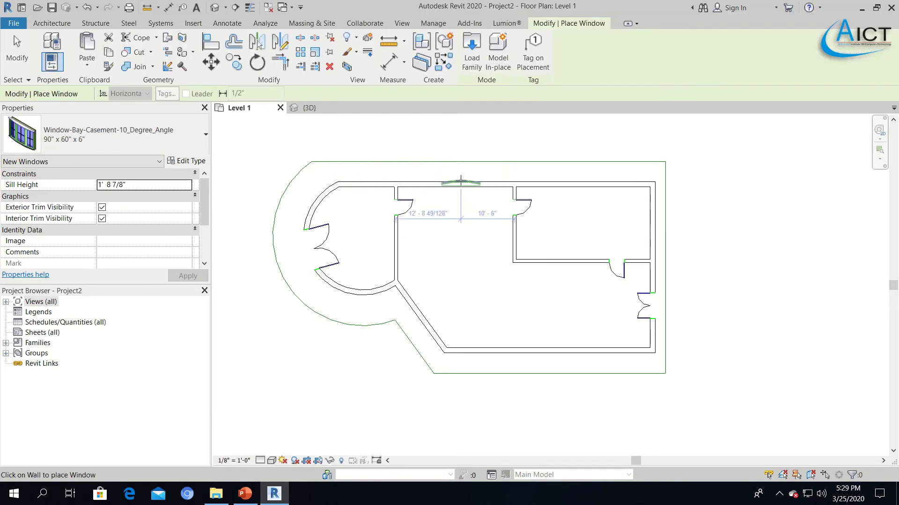
Step: Place 90" x 60" x 6" bay windows: three in the upper exterior wall, one in the right, two in the lower and one in the angled wall
{"action": "left_click", "coordinate": [550, 182]}
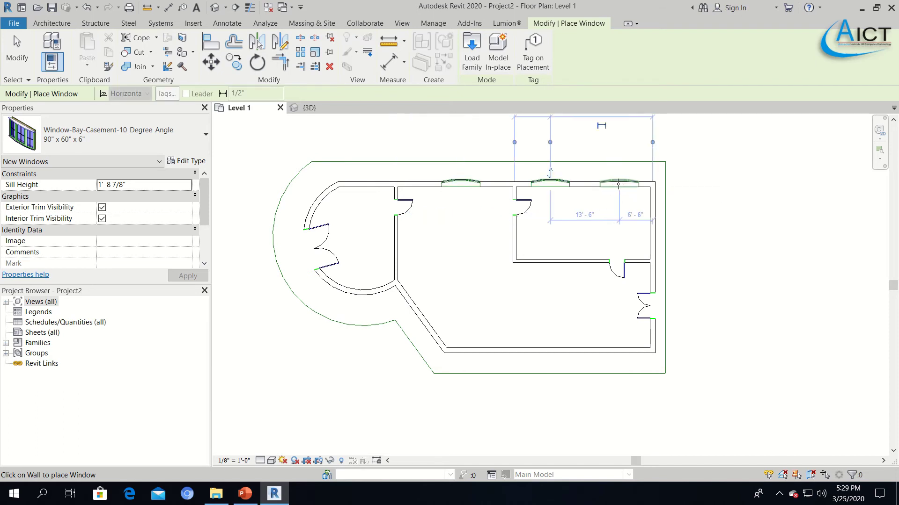
{"action": "left_click", "coordinate": [620, 183]}
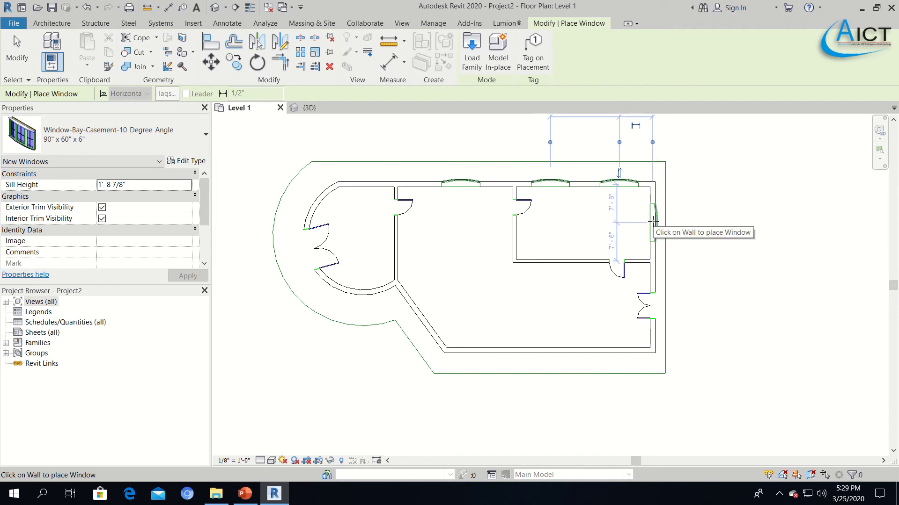
{"action": "left_click", "coordinate": [651, 222]}
{"action": "left_click", "coordinate": [602, 352]}
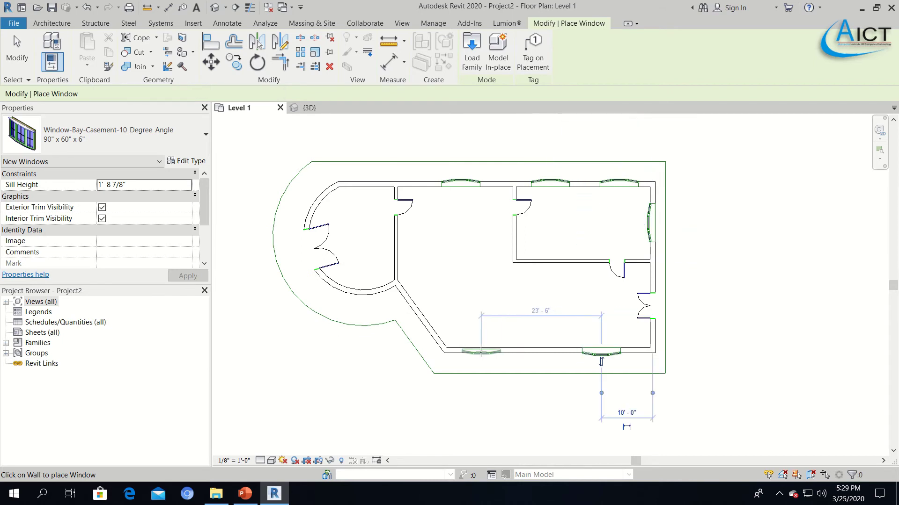
{"action": "left_click", "coordinate": [503, 352]}
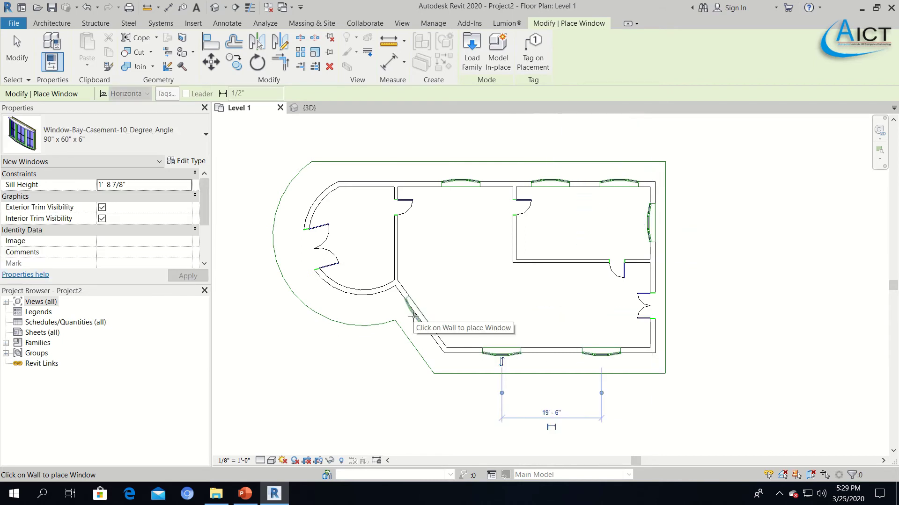
{"action": "left_click", "coordinate": [413, 316]}
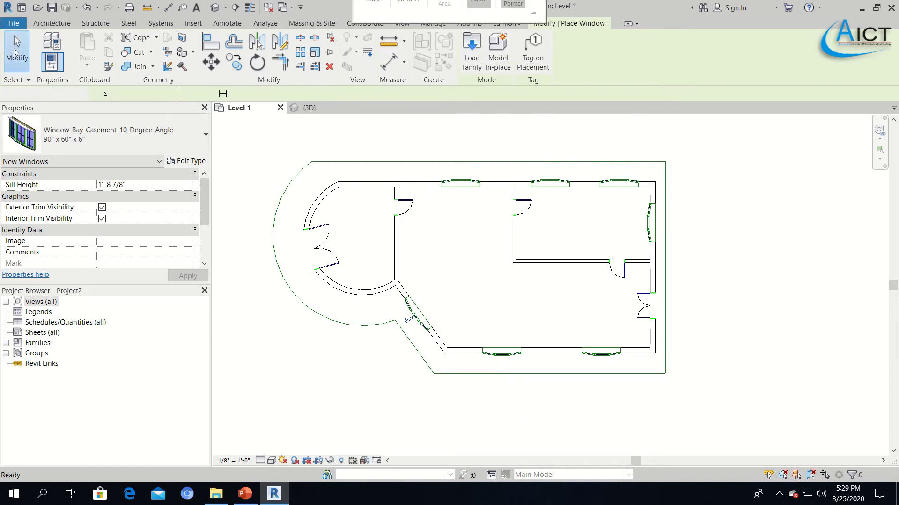
{"action": "left_click", "coordinate": [16, 51]}
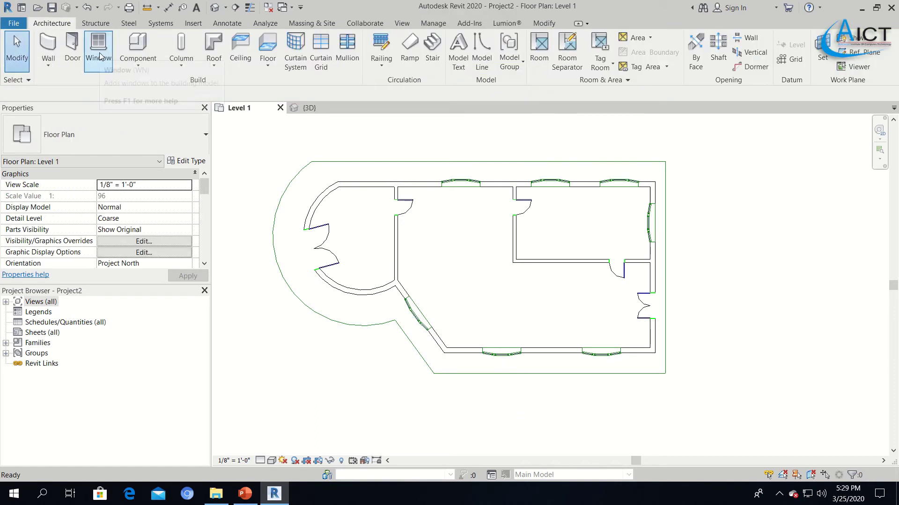
Step: Start placing another window, preview the casement and double-hung families, and load Window-Double-Hung-Arch-Head.rfa
{"action": "left_click", "coordinate": [100, 55]}
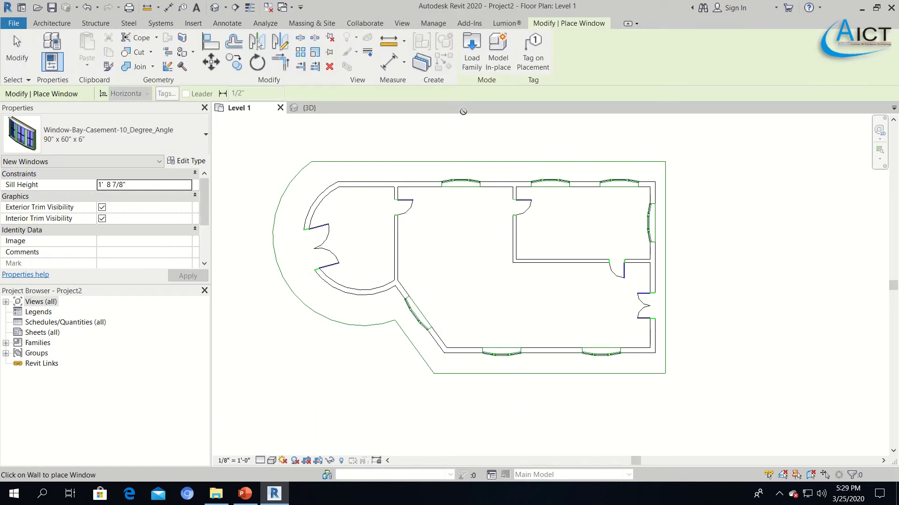
{"action": "left_click", "coordinate": [470, 61]}
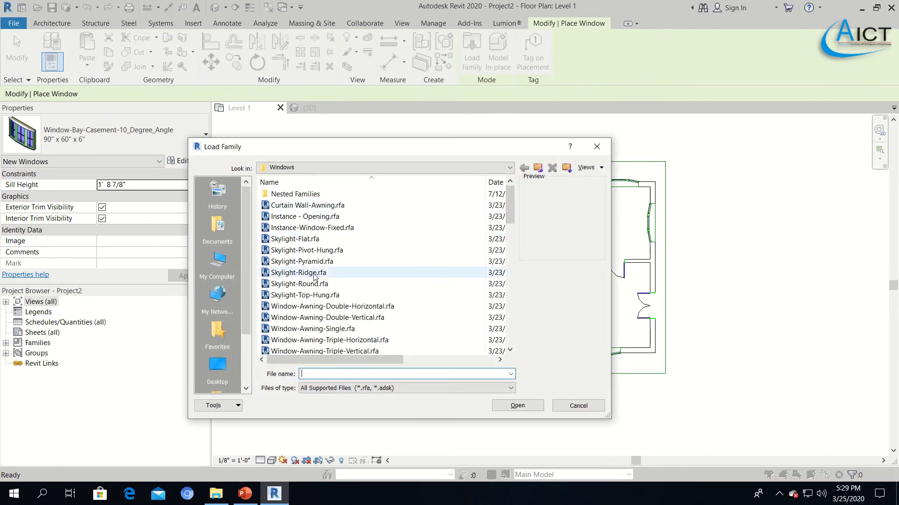
{"action": "scroll", "coordinate": [314, 276], "scroll_direction": "down", "scroll_amount": 10}
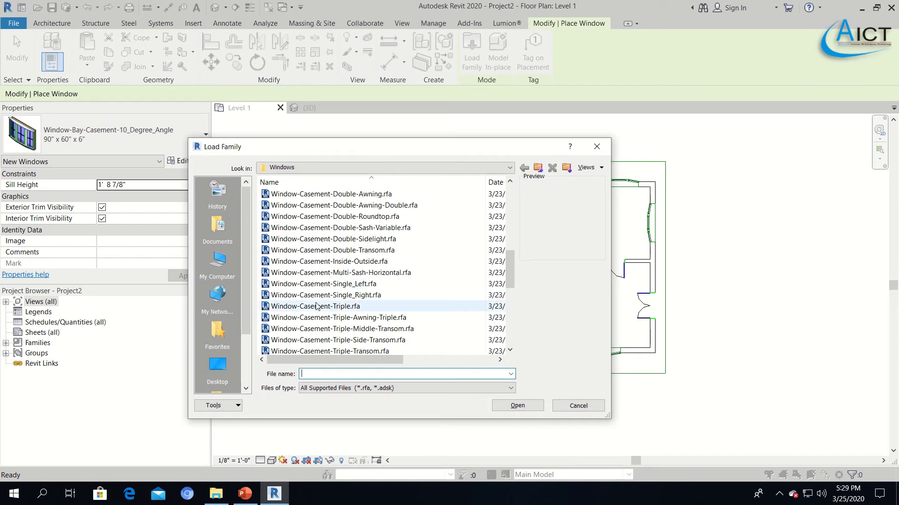
{"action": "left_click", "coordinate": [316, 306]}
{"action": "scroll", "coordinate": [316, 305], "scroll_direction": "down", "scroll_amount": 1}
{"action": "left_click", "coordinate": [316, 305]}
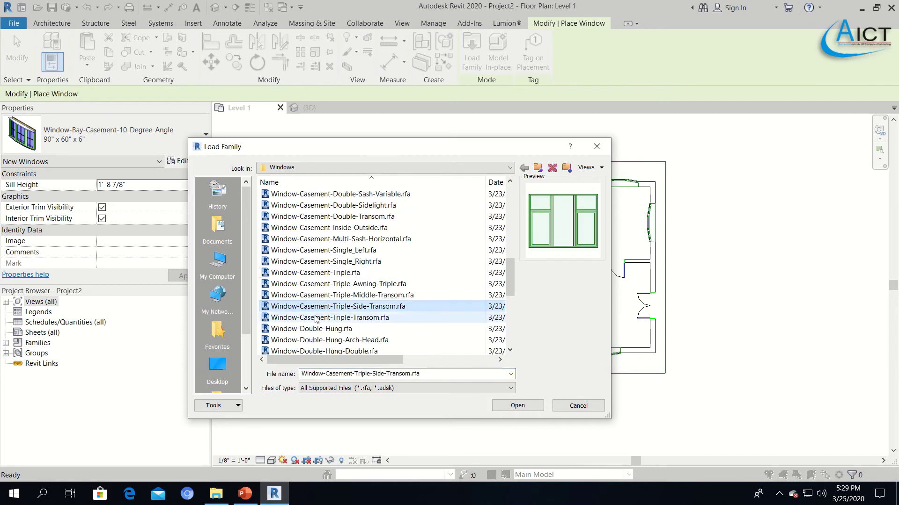
{"action": "left_click", "coordinate": [316, 319]}
{"action": "left_click", "coordinate": [314, 327]}
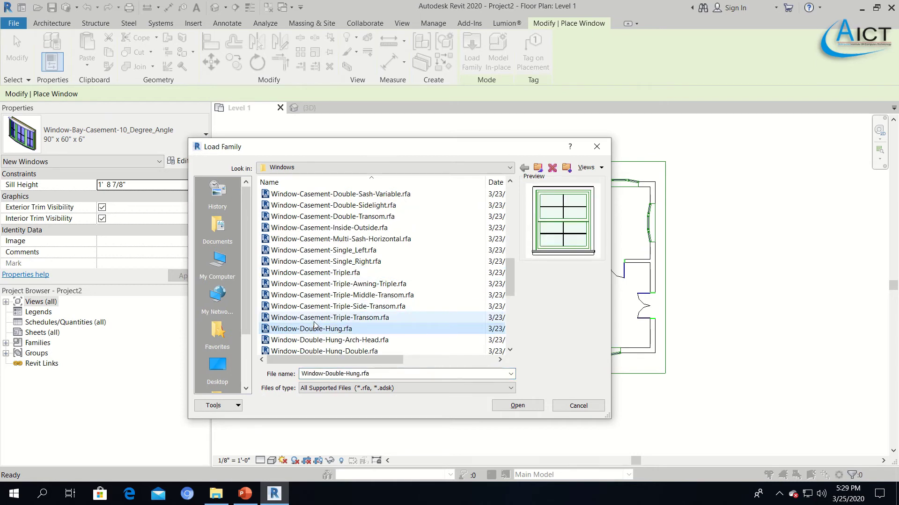
{"action": "key", "text": "Down"}
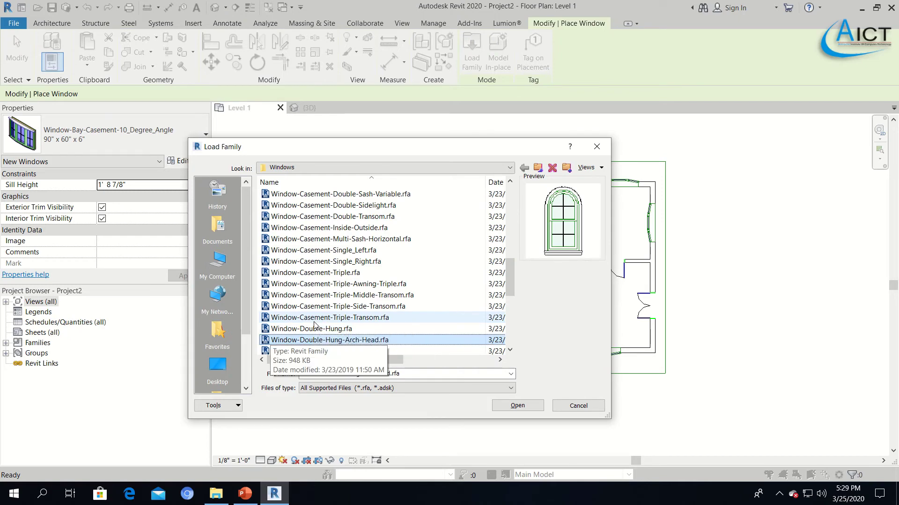
{"action": "left_click", "coordinate": [518, 406]}
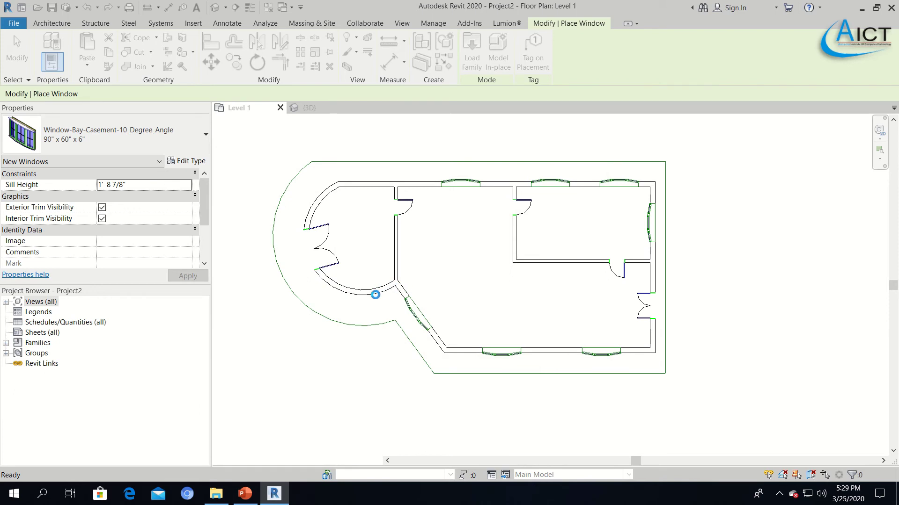
Step: Place four 24" x 48" arch-head windows in the curved wall, two on each side of the double door
{"action": "scroll", "coordinate": [375, 293], "scroll_direction": "up", "scroll_amount": 2}
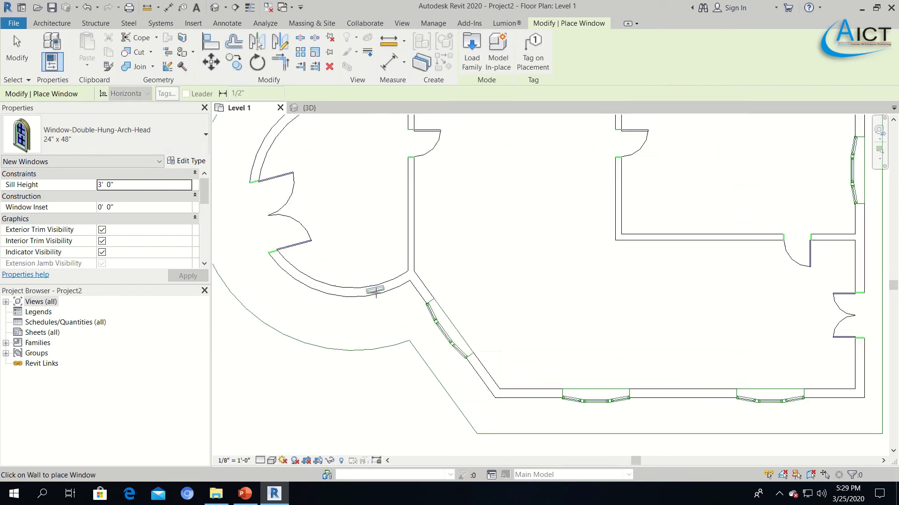
{"action": "left_click", "coordinate": [310, 283]}
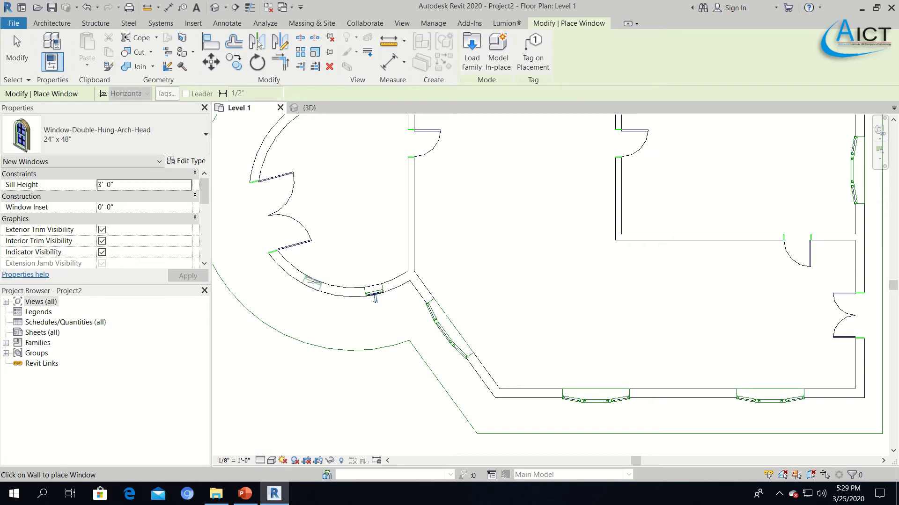
{"action": "scroll", "coordinate": [312, 283], "scroll_direction": "up", "scroll_amount": 2}
{"action": "left_click", "coordinate": [311, 283]}
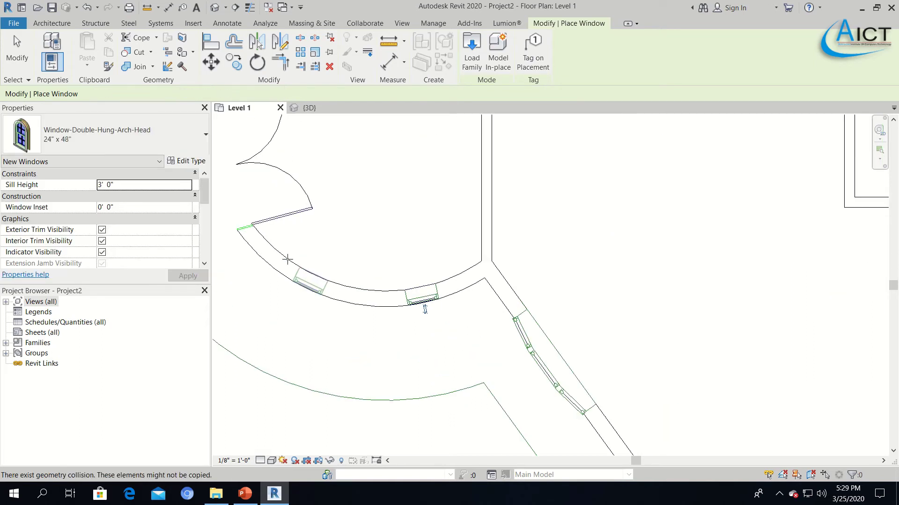
{"action": "middle_click_drag", "start_coordinate": [361, 237], "coordinate": [479, 376]}
{"action": "scroll", "coordinate": [458, 197], "scroll_direction": "down", "scroll_amount": 5}
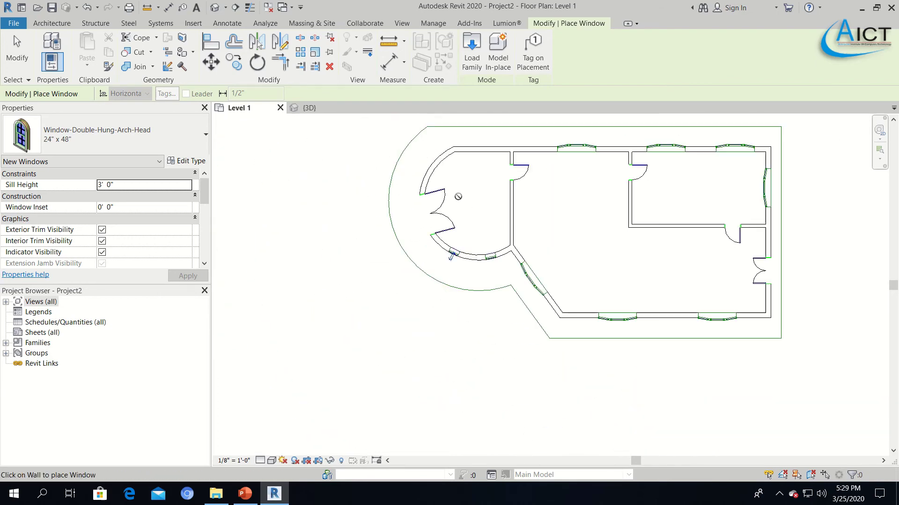
{"action": "left_click", "coordinate": [439, 156]}
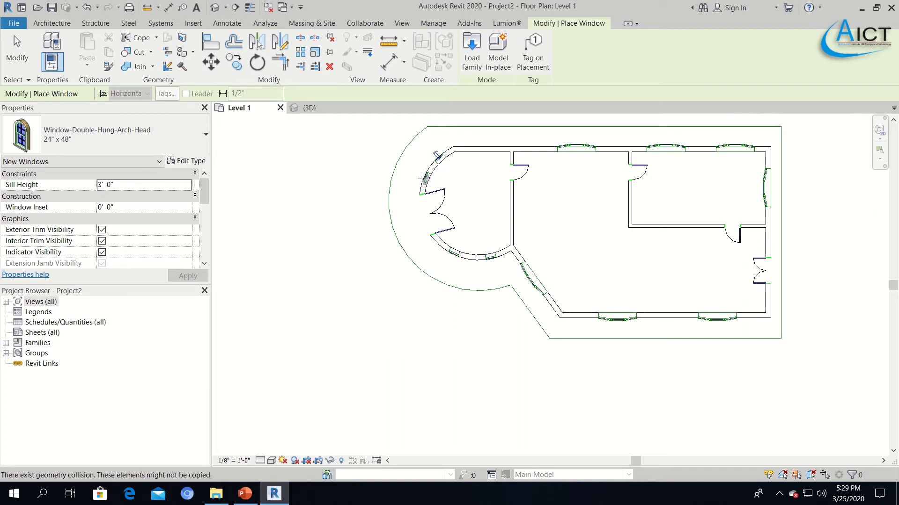
{"action": "key", "text": "Escape"}
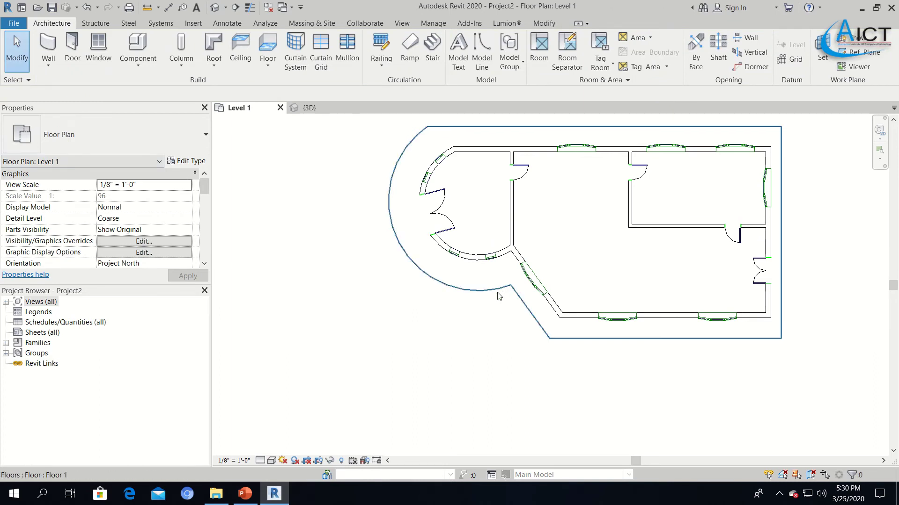
Step: In the 3D view, set the sill height of the front wall's bay window nearest the angled wall to 2' 6"
{"action": "left_click", "coordinate": [305, 109]}
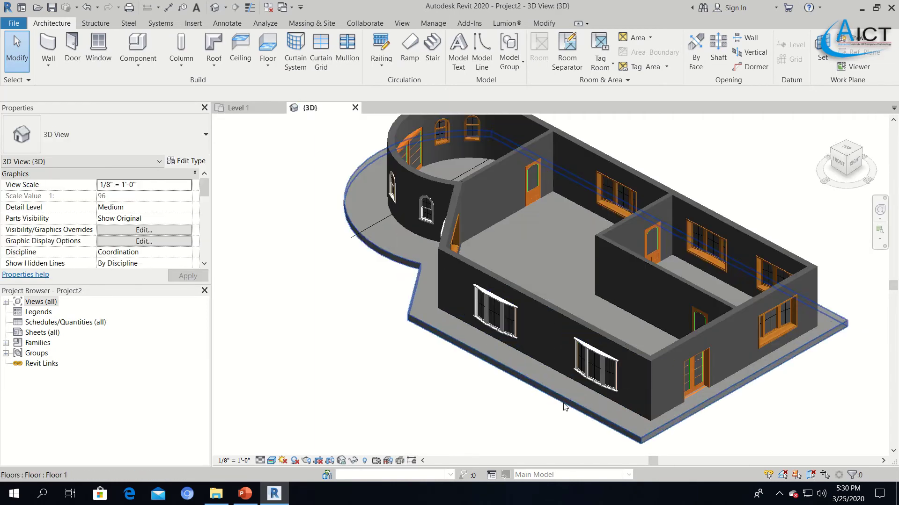
{"action": "scroll", "coordinate": [579, 398], "scroll_direction": "up", "scroll_amount": 3}
{"action": "scroll", "coordinate": [579, 395], "scroll_direction": "down", "scroll_amount": 3}
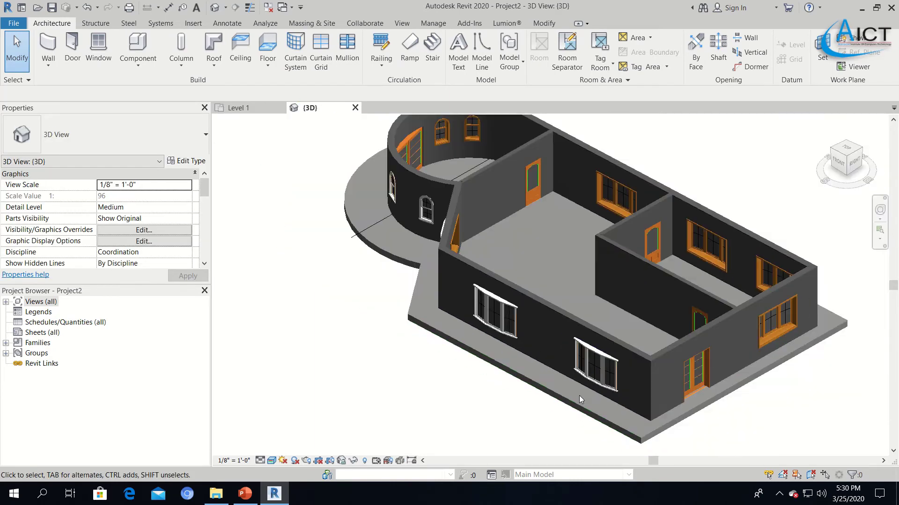
{"action": "scroll", "coordinate": [554, 267], "scroll_direction": "up", "scroll_amount": 3}
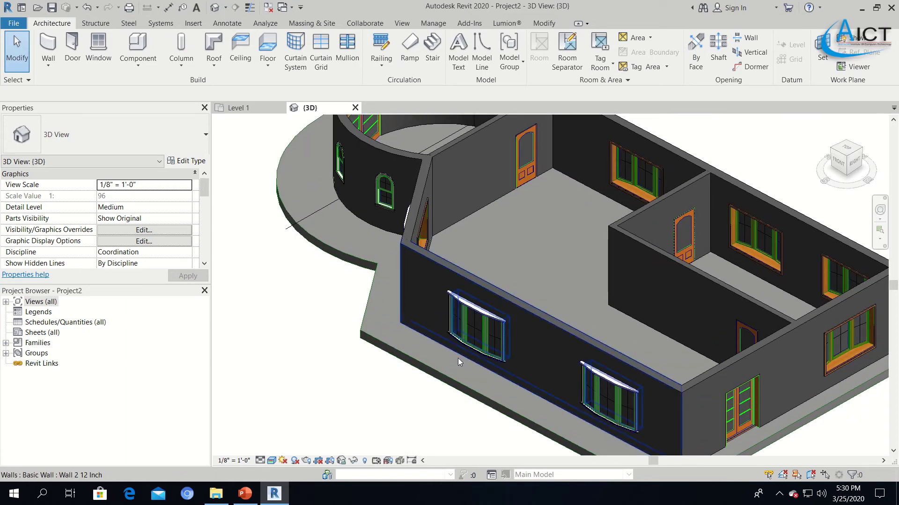
{"action": "scroll", "coordinate": [457, 359], "scroll_direction": "up", "scroll_amount": 2}
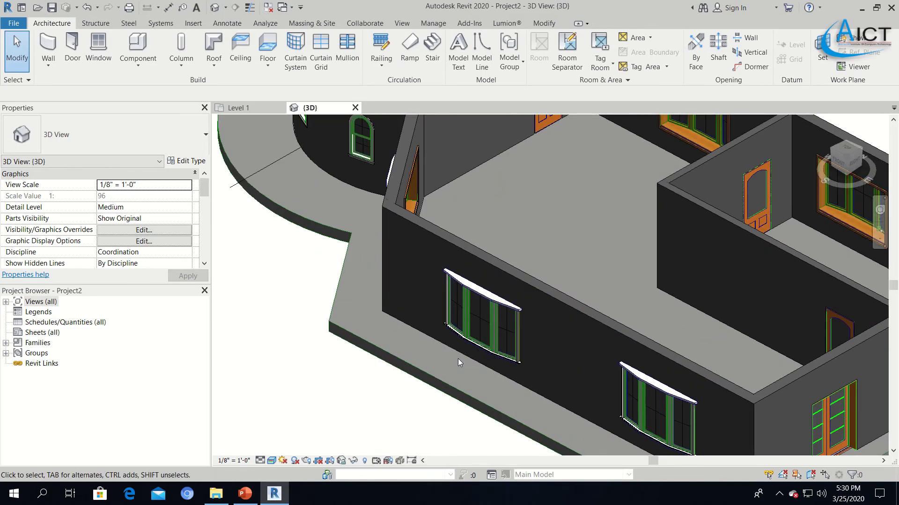
{"action": "left_click", "coordinate": [470, 291]}
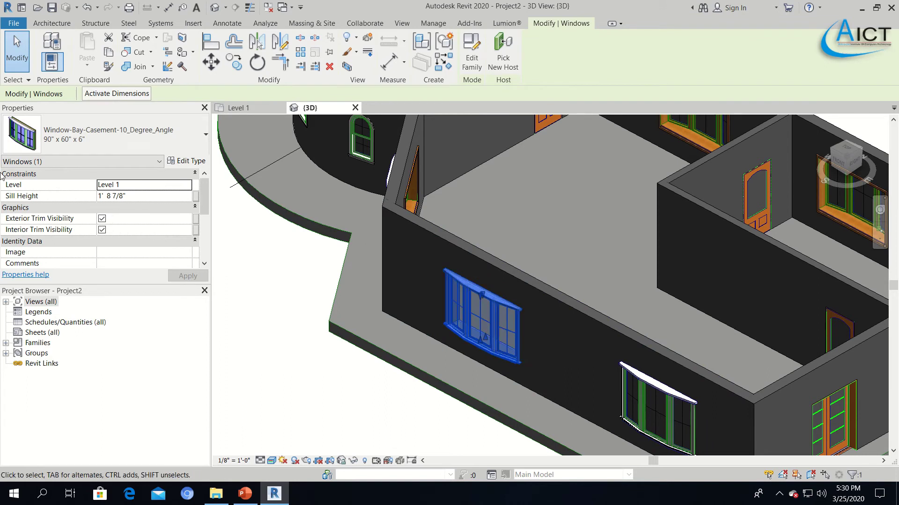
{"action": "mouse_move", "coordinate": [206, 192]}
{"action": "left_mouse_down"}
{"action": "mouse_move", "coordinate": [207, 215]}
{"action": "mouse_move", "coordinate": [207, 186]}
{"action": "left_mouse_up"}
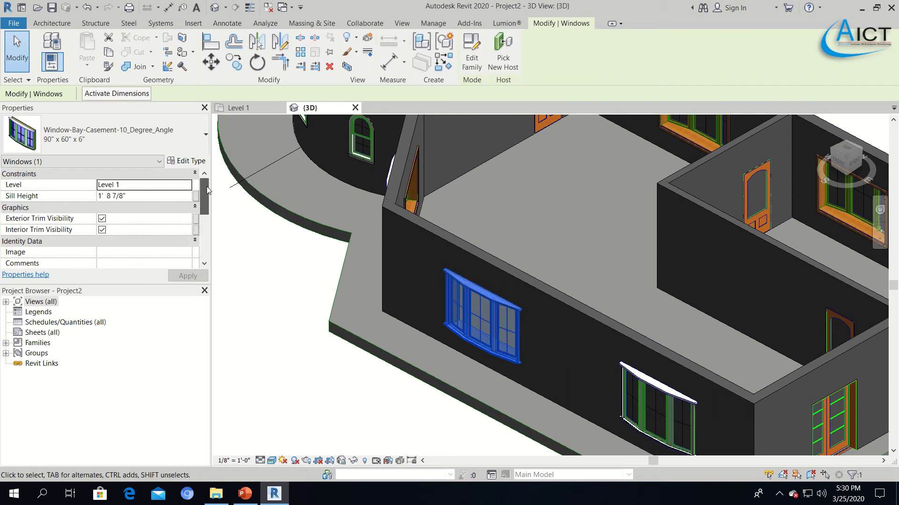
{"action": "left_click", "coordinate": [106, 196]}
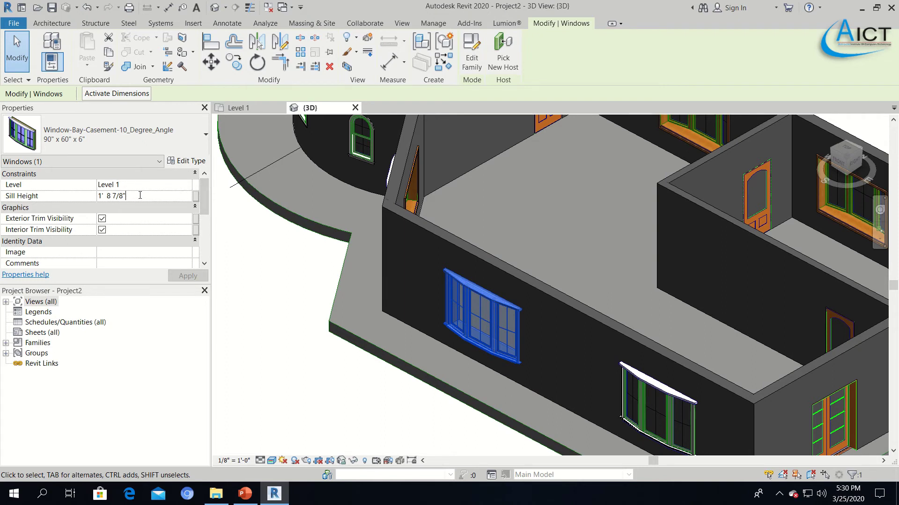
{"action": "left_click_drag", "start_coordinate": [140, 195], "coordinate": [95, 193]}
{"action": "left_click_drag", "start_coordinate": [130, 196], "coordinate": [89, 191]}
{"action": "type", "text": "2'6"}
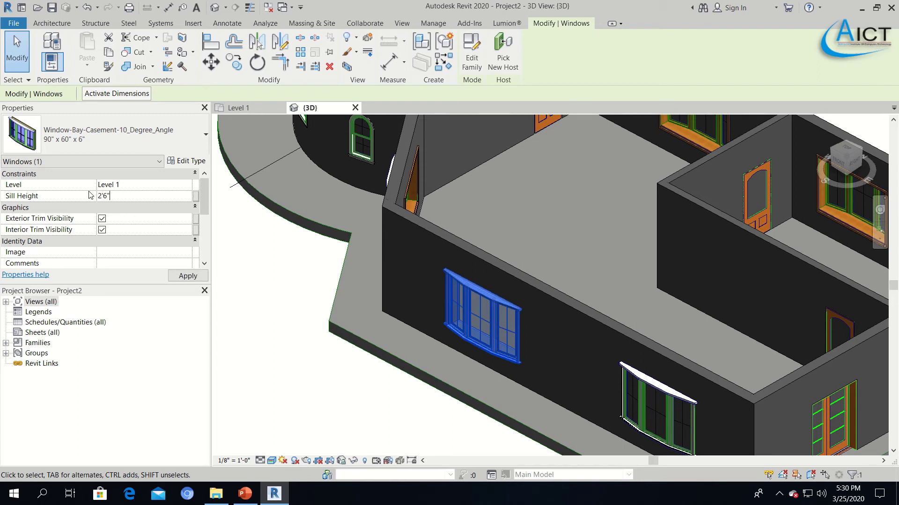
{"action": "key", "text": "Return"}
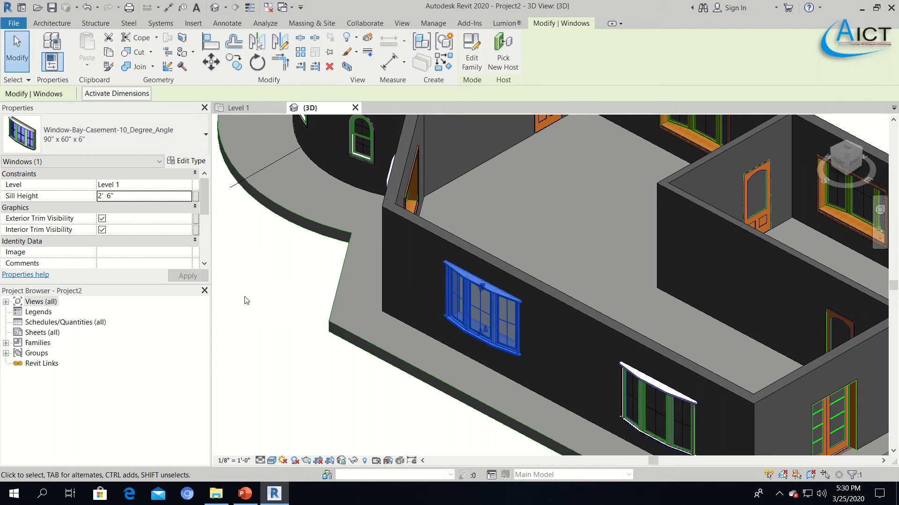
Step: Set the sill height of the front wall's other bay window, nearer the double-door corner, to 2' 6" and view the whole model
{"action": "left_click", "coordinate": [644, 375]}
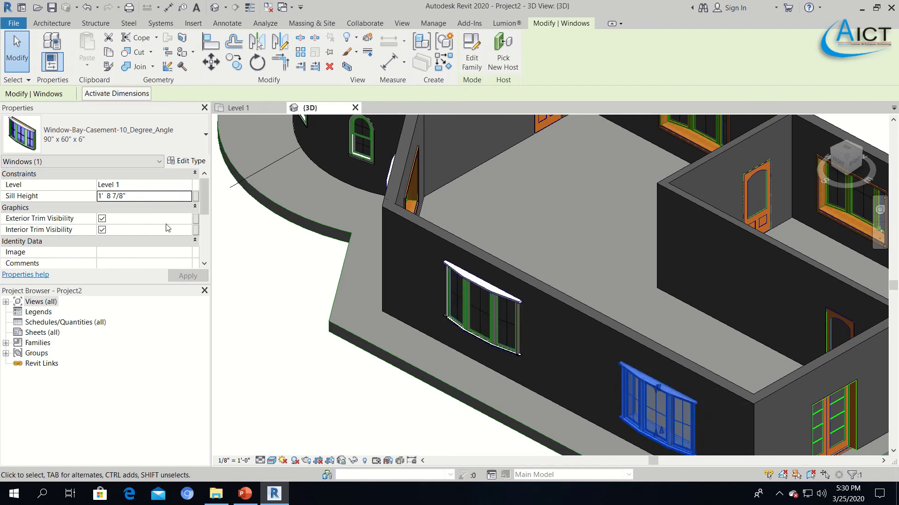
{"action": "left_click", "coordinate": [142, 199]}
{"action": "type", "text": "2"}
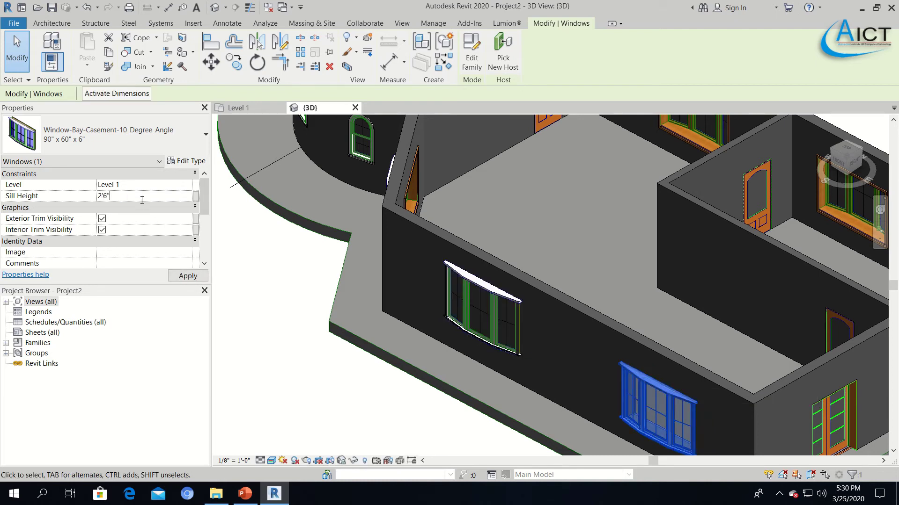
{"action": "type", "text": "'6\""}
{"action": "key", "text": "Return"}
{"action": "left_click", "coordinate": [287, 305]}
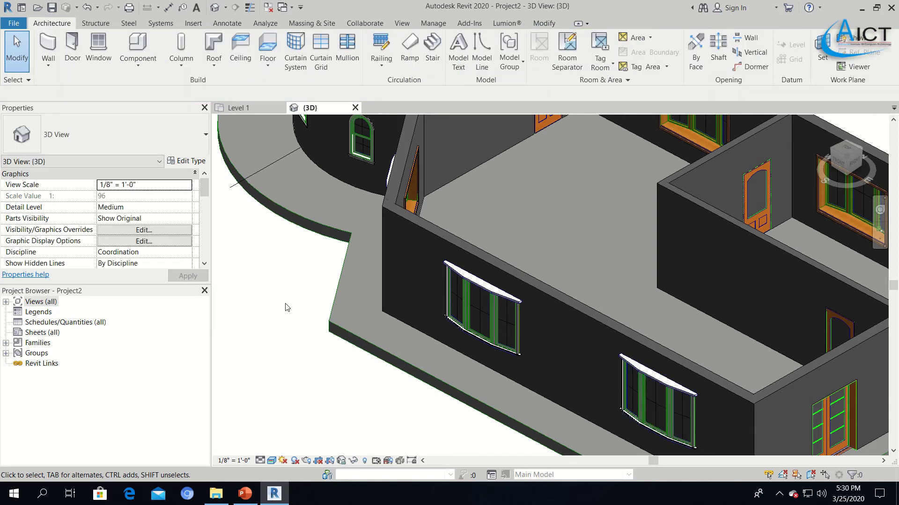
{"action": "key", "text": "z"}
{"action": "key", "text": "f"}
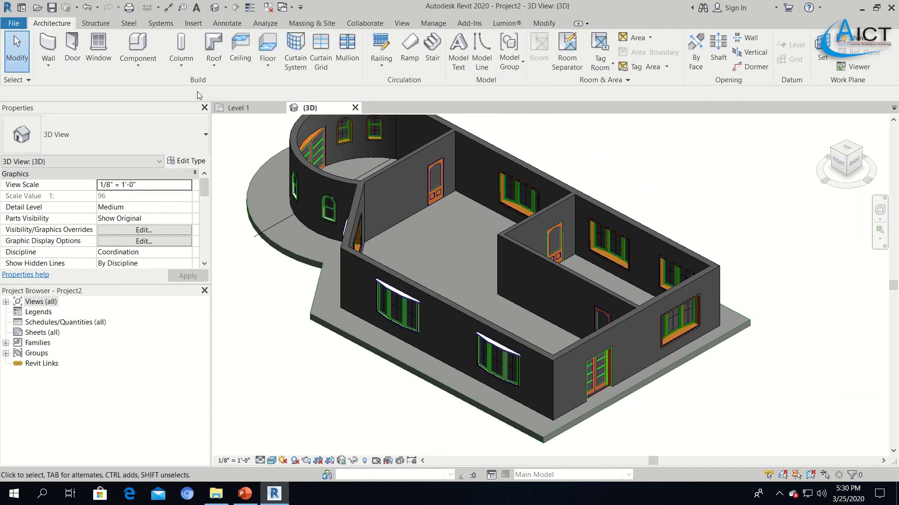
Step: Return to the Level 1 plan and look through the project's view categories, expanding the floor plans
{"action": "left_click", "coordinate": [234, 109]}
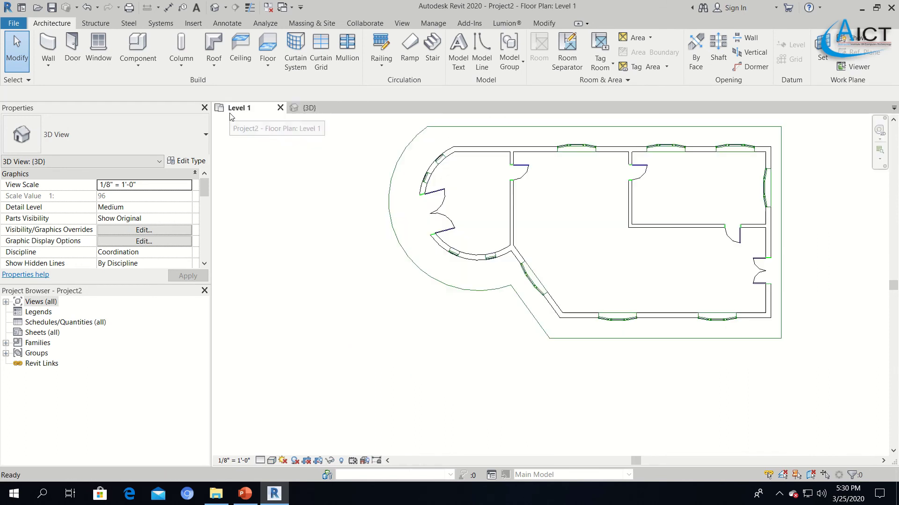
{"action": "scroll", "coordinate": [426, 331], "scroll_direction": "down", "scroll_amount": 2}
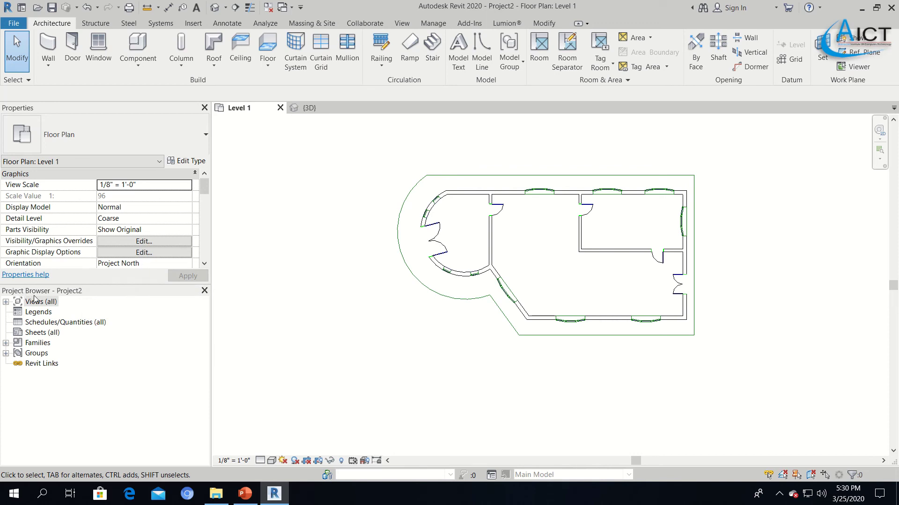
{"action": "left_click", "coordinate": [6, 302]}
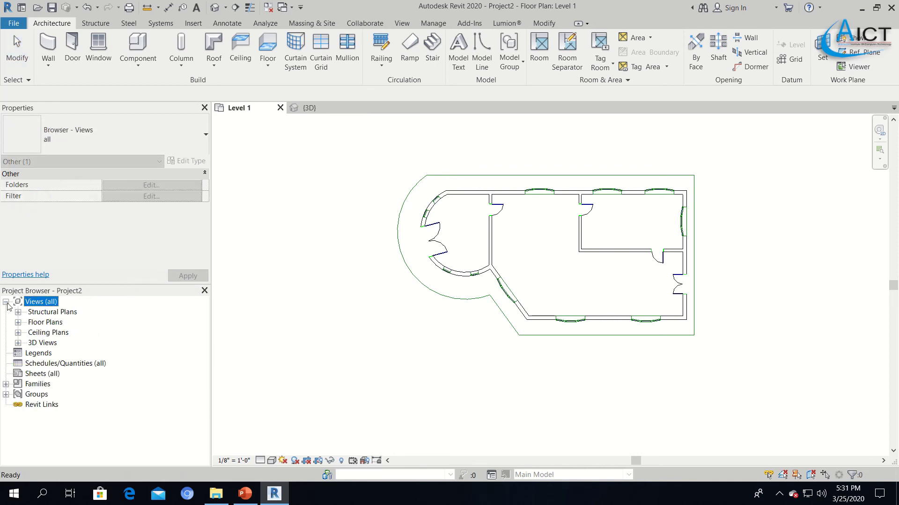
{"action": "left_click", "coordinate": [6, 302]}
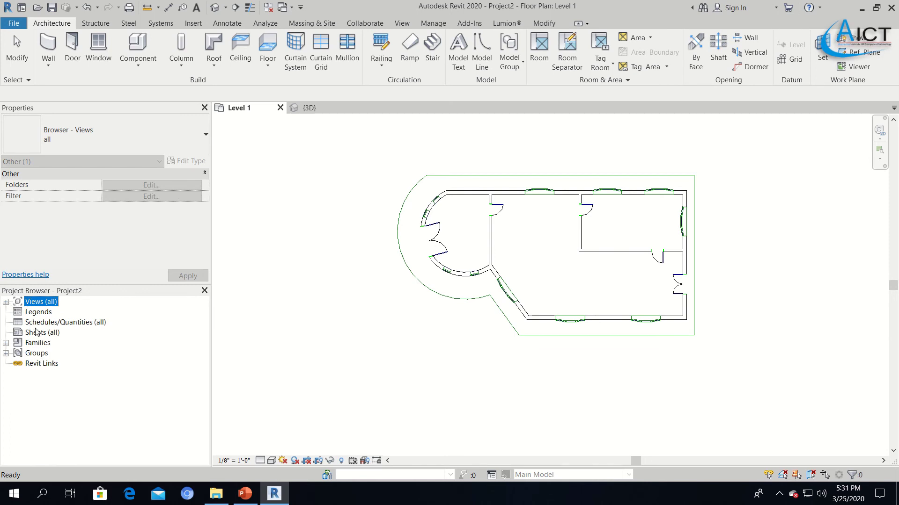
{"action": "left_click", "coordinate": [6, 302]}
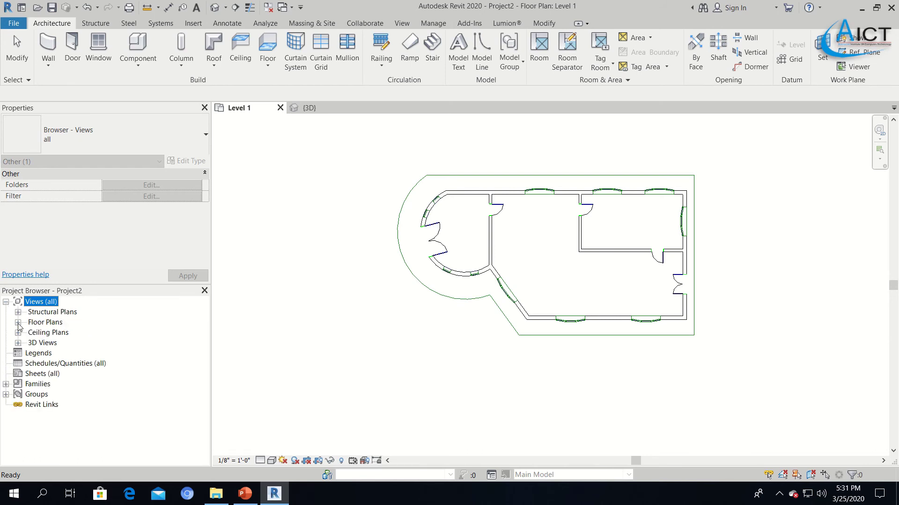
{"action": "left_click", "coordinate": [18, 323]}
{"action": "left_click", "coordinate": [45, 333]}
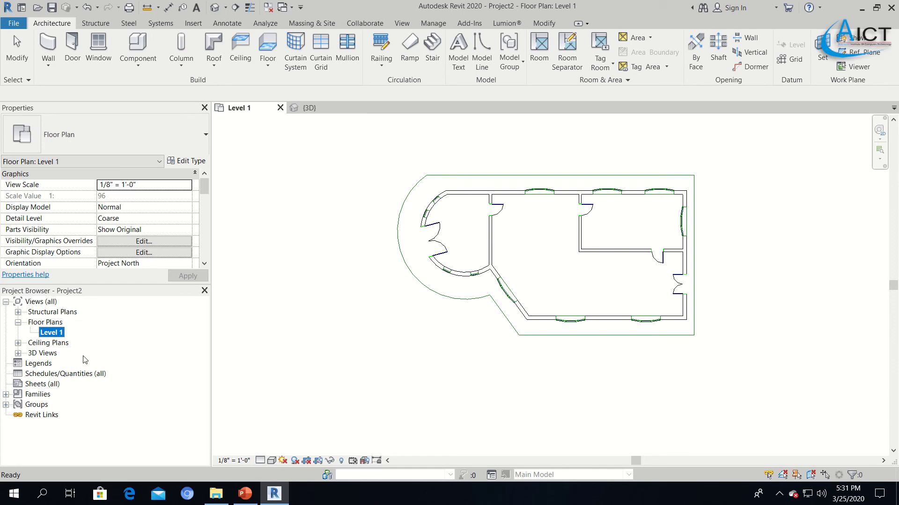
{"action": "left_click", "coordinate": [45, 345]}
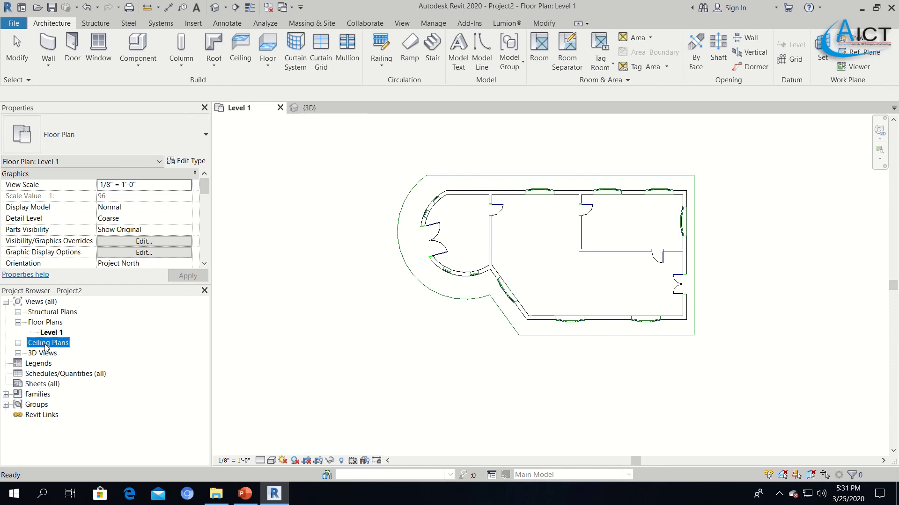
Step: Expand the 3D views and alternate between the {3D} view and the Level 1 floor plan, ending on Level 1
{"action": "left_click", "coordinate": [18, 353]}
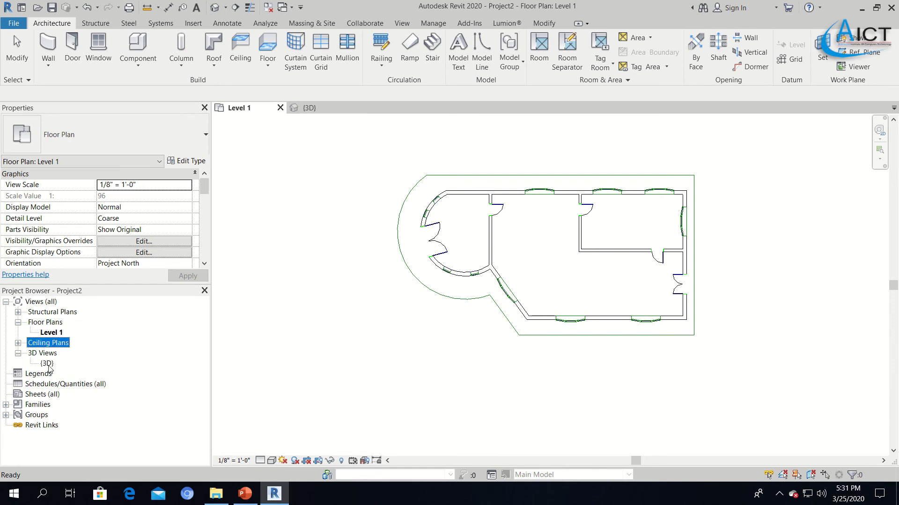
{"action": "double_click", "coordinate": [48, 364]}
{"action": "double_click", "coordinate": [50, 333]}
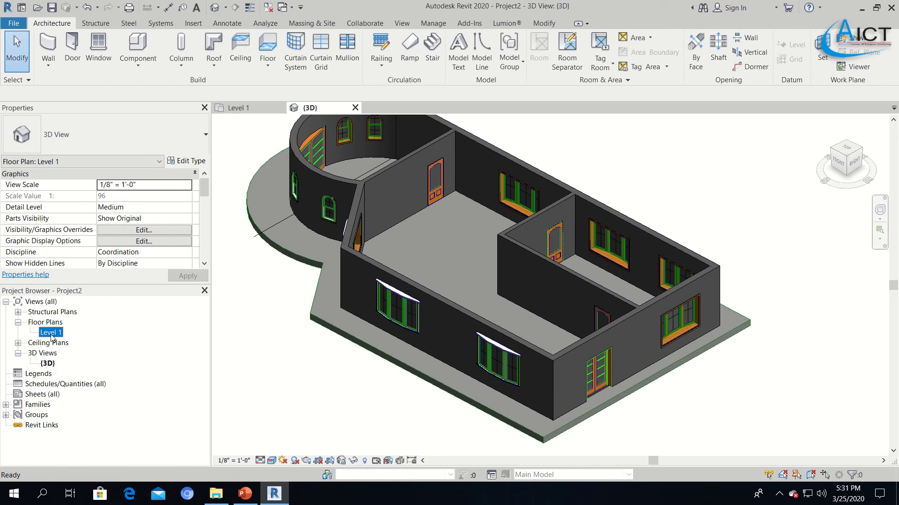
{"action": "double_click", "coordinate": [48, 364]}
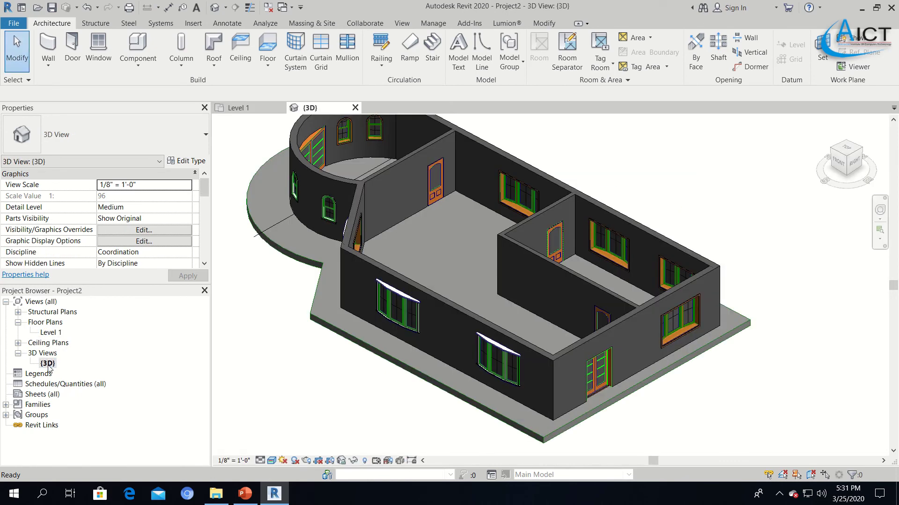
{"action": "double_click", "coordinate": [51, 333]}
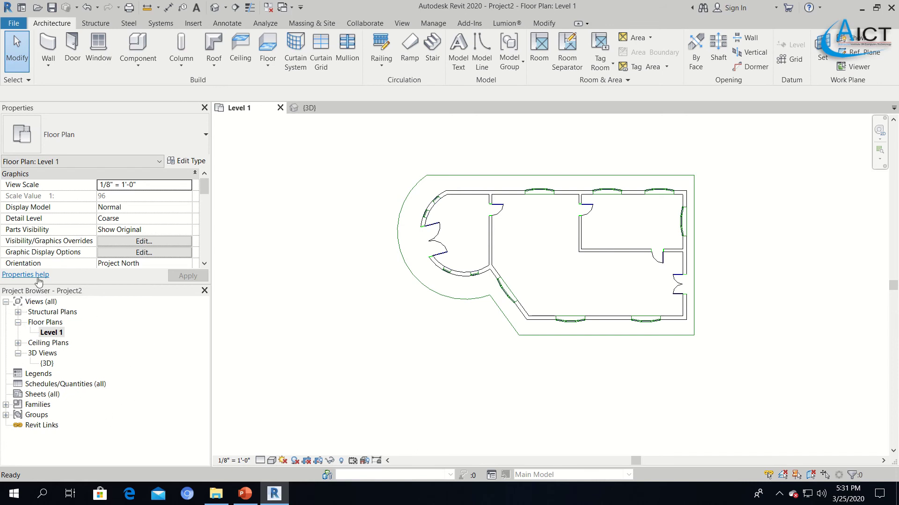
{"action": "double_click", "coordinate": [49, 333]}
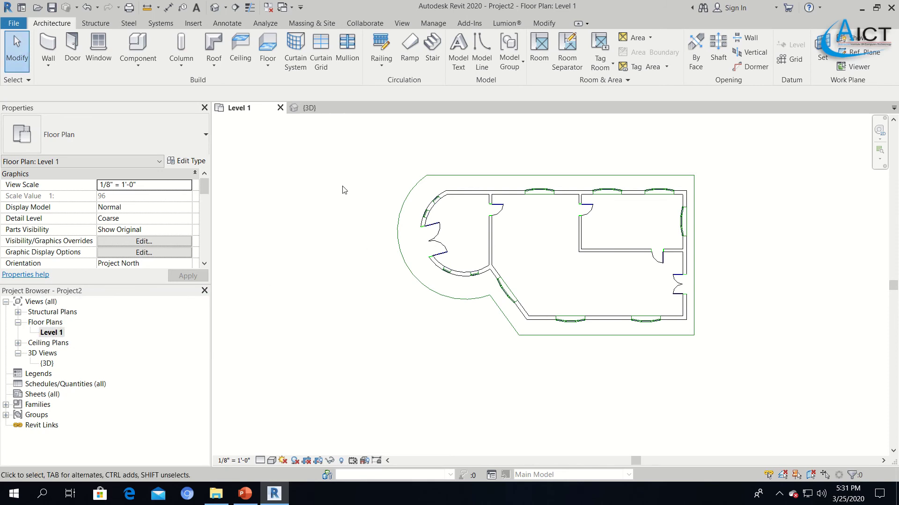
Step: Place five elevation markers around the Level 1 plan: above, right, below, diagonally at the lower left, and left of the curved wall
{"action": "left_click", "coordinate": [401, 23]}
{"action": "middle_click_drag", "start_coordinate": [418, 172], "coordinate": [382, 235]}
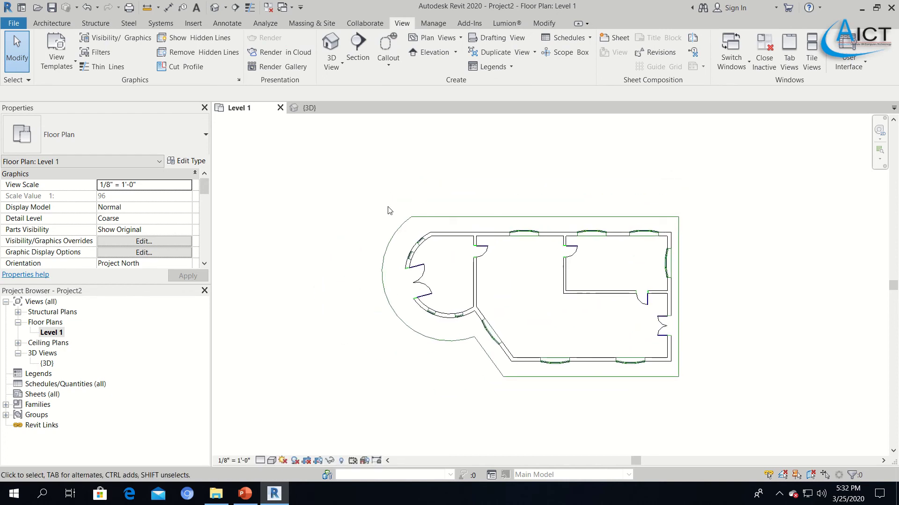
{"action": "left_click", "coordinate": [433, 53]}
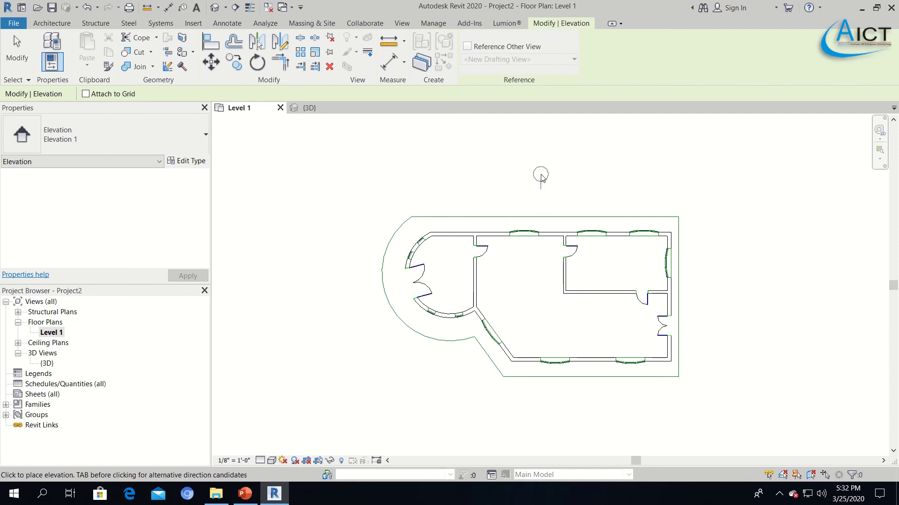
{"action": "left_click", "coordinate": [540, 176]}
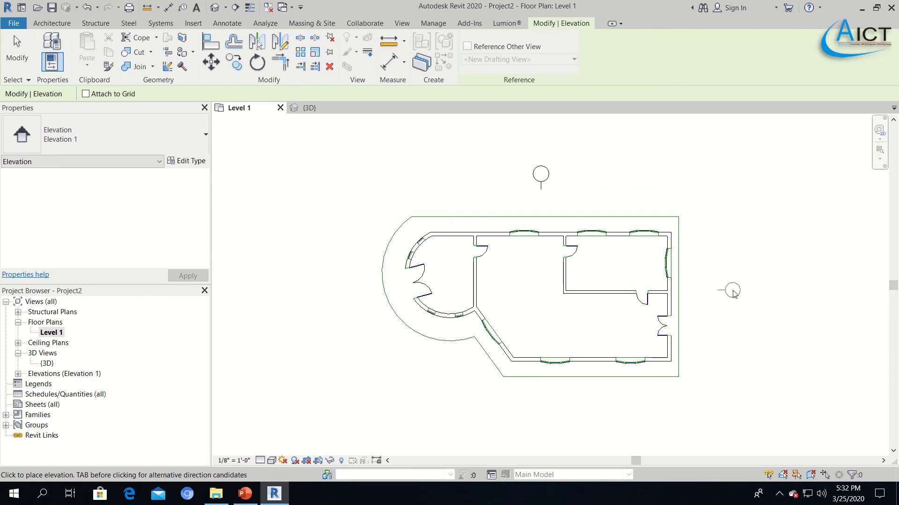
{"action": "left_click", "coordinate": [733, 291]}
{"action": "left_click", "coordinate": [553, 430]}
{"action": "left_click", "coordinate": [374, 359]}
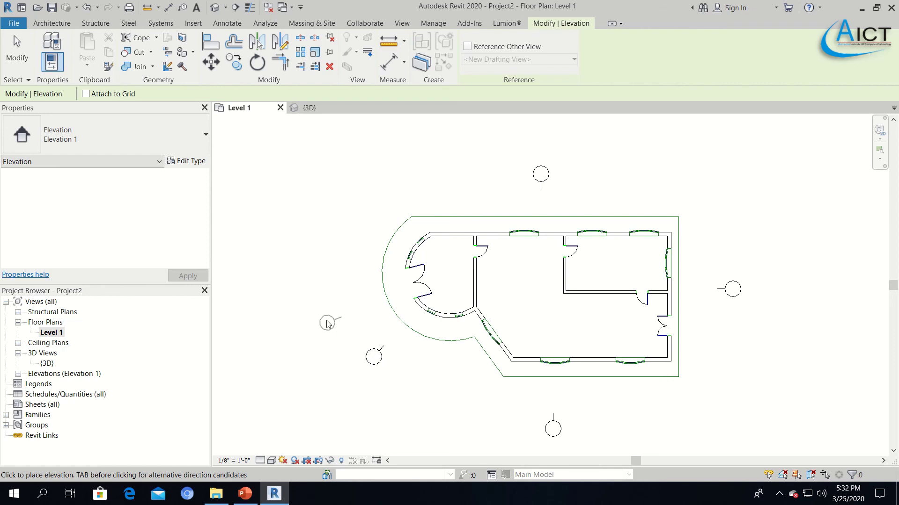
{"action": "left_click", "coordinate": [331, 277]}
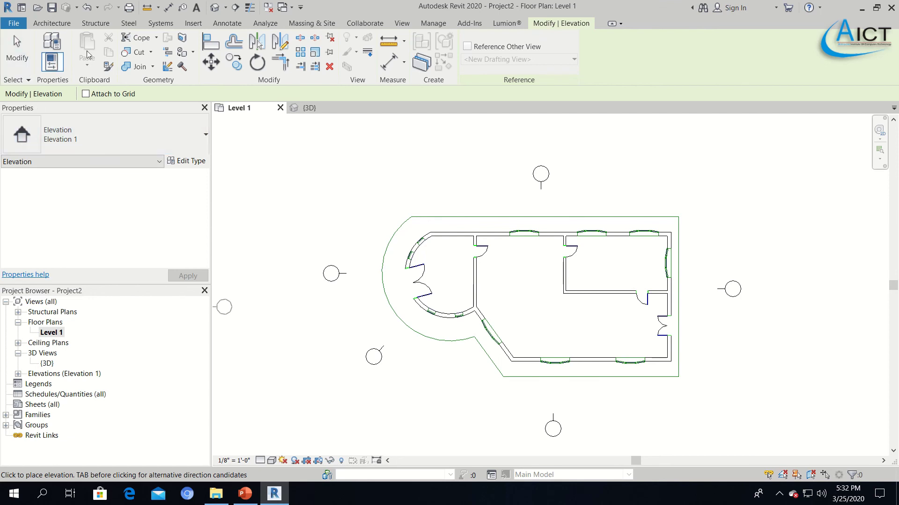
{"action": "left_click", "coordinate": [9, 58]}
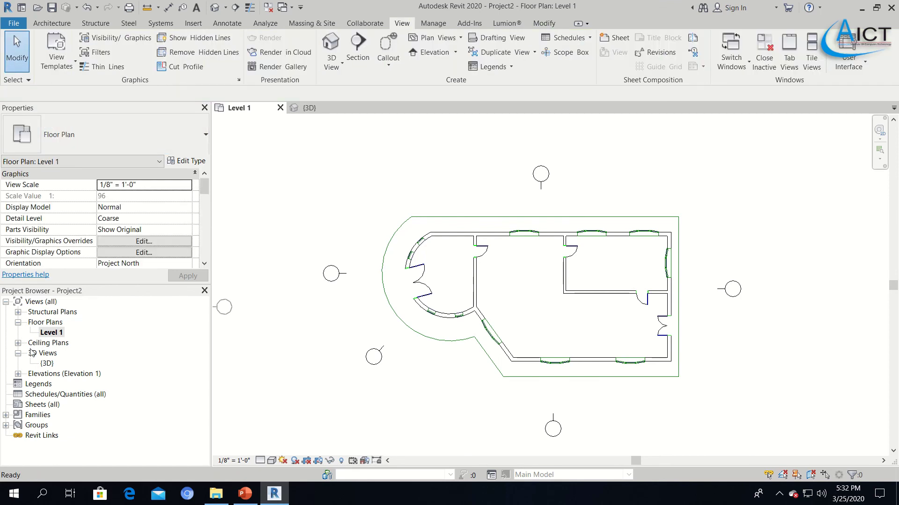
Step: Expand the project's elevations and open Elevation 1 - a and Elevation 2 - a to examine the facades
{"action": "left_click", "coordinate": [17, 373]}
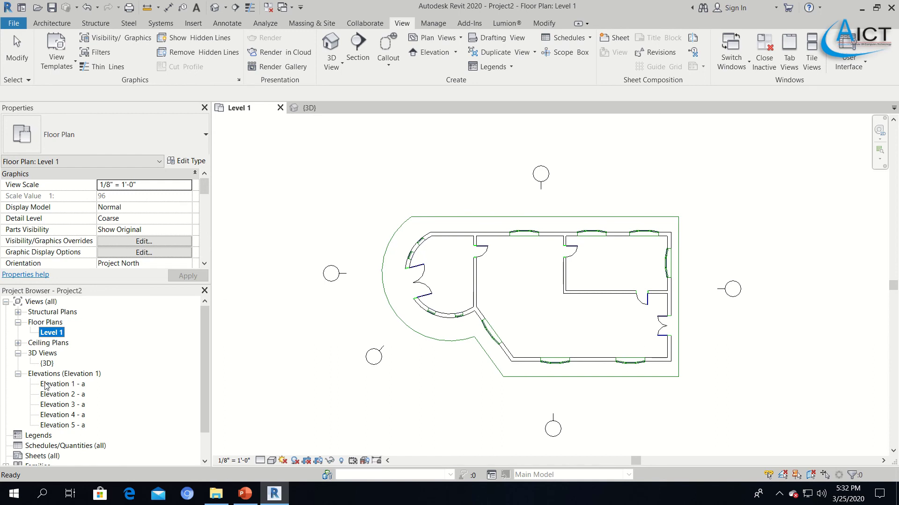
{"action": "scroll", "coordinate": [55, 361], "scroll_direction": "down", "scroll_amount": 1}
{"action": "double_click", "coordinate": [55, 356]}
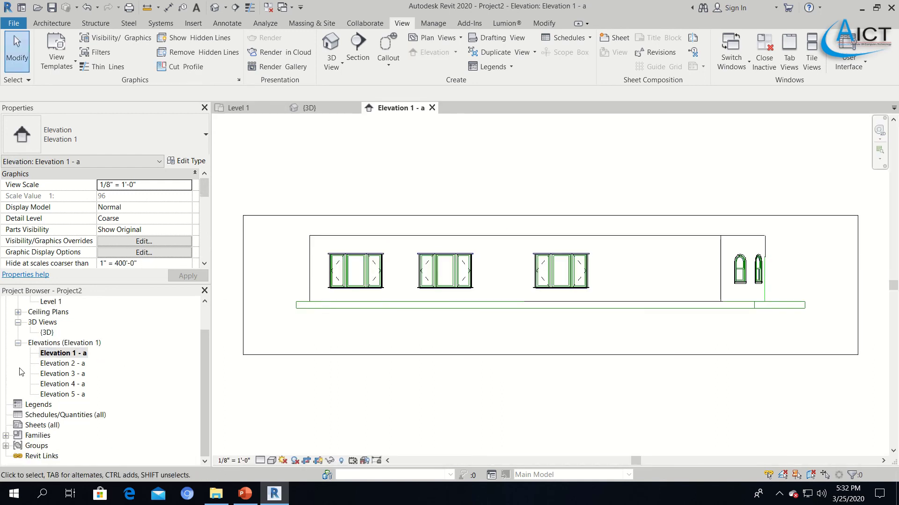
{"action": "left_click", "coordinate": [51, 364]}
{"action": "double_click", "coordinate": [51, 365]}
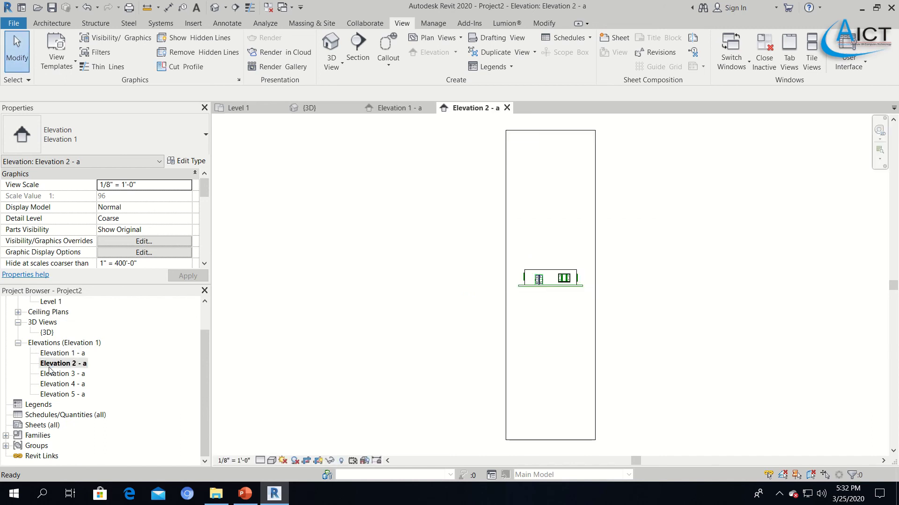
{"action": "scroll", "coordinate": [577, 268], "scroll_direction": "up", "scroll_amount": 6}
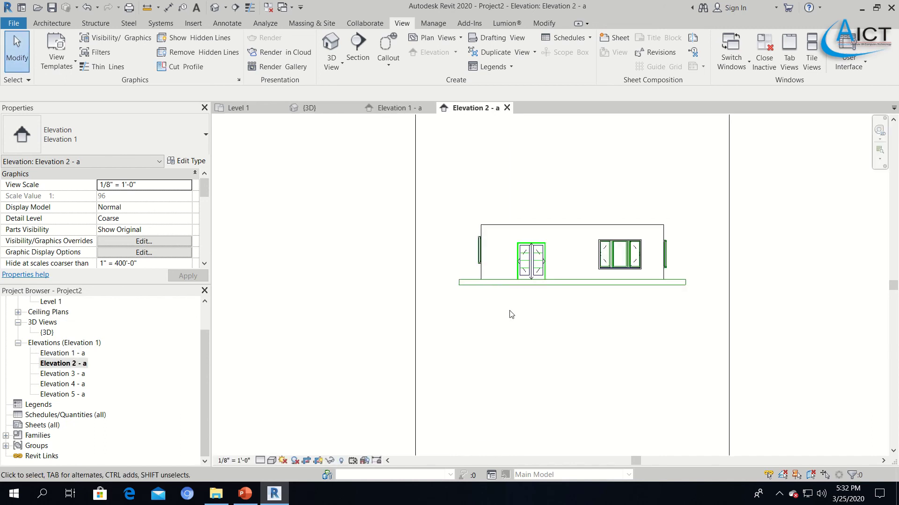
Step: Examine the facade in Elevation 2 - a, and open Elevation 3 - a, Elevation 4 - a and Elevation 5 - a to view the others
{"action": "scroll", "coordinate": [476, 229], "scroll_direction": "up", "scroll_amount": 1}
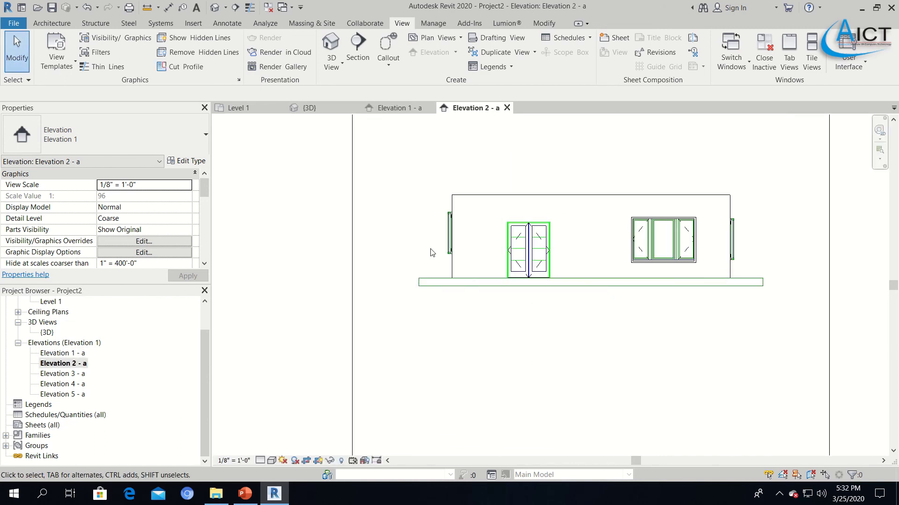
{"action": "double_click", "coordinate": [54, 374]}
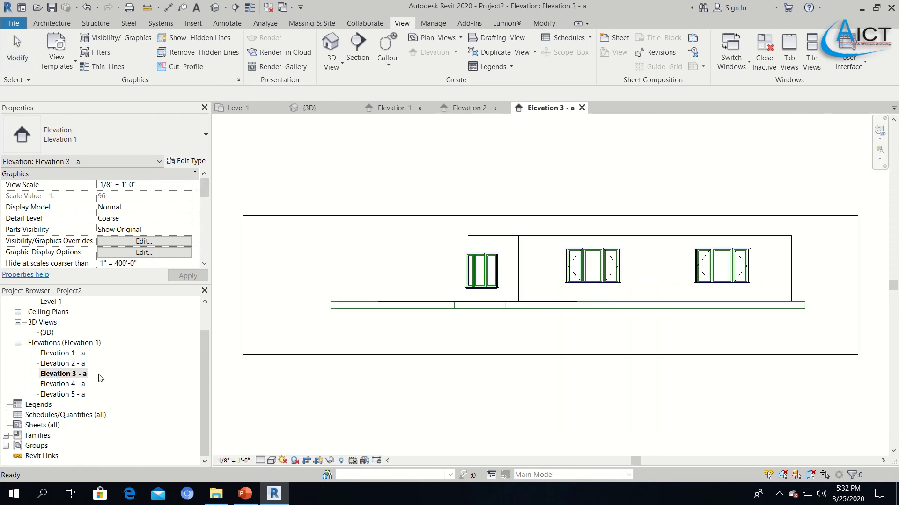
{"action": "double_click", "coordinate": [53, 385]}
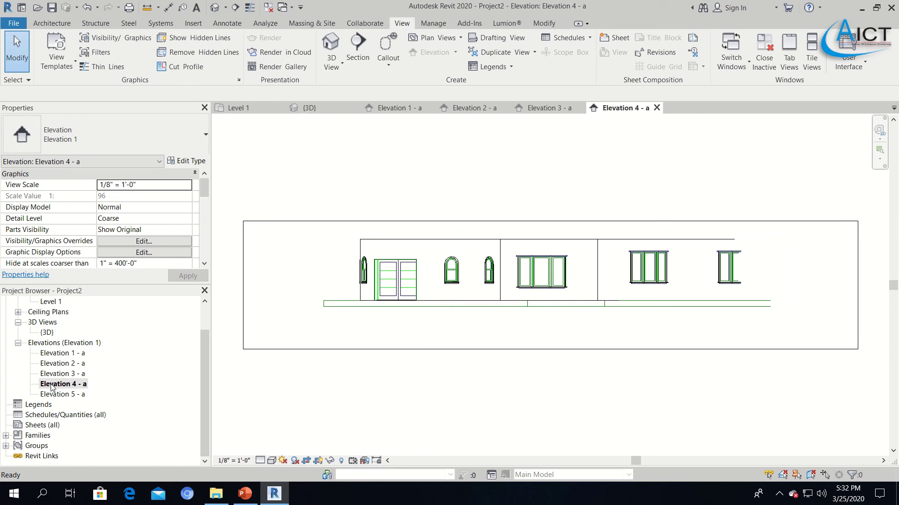
{"action": "double_click", "coordinate": [54, 395]}
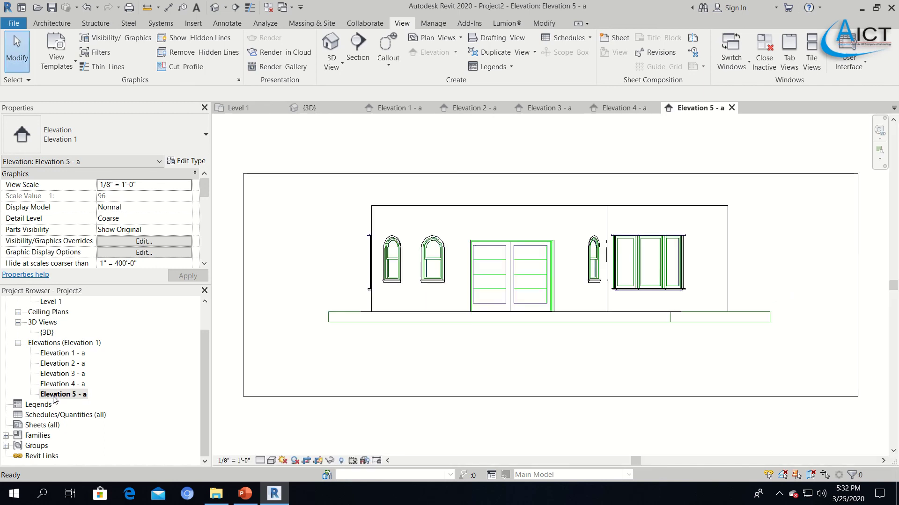
Step: Return to the Level 1 floor plan to view the elevation markers, and open the {3D} view
{"action": "scroll", "coordinate": [56, 375], "scroll_direction": "up", "scroll_amount": 1}
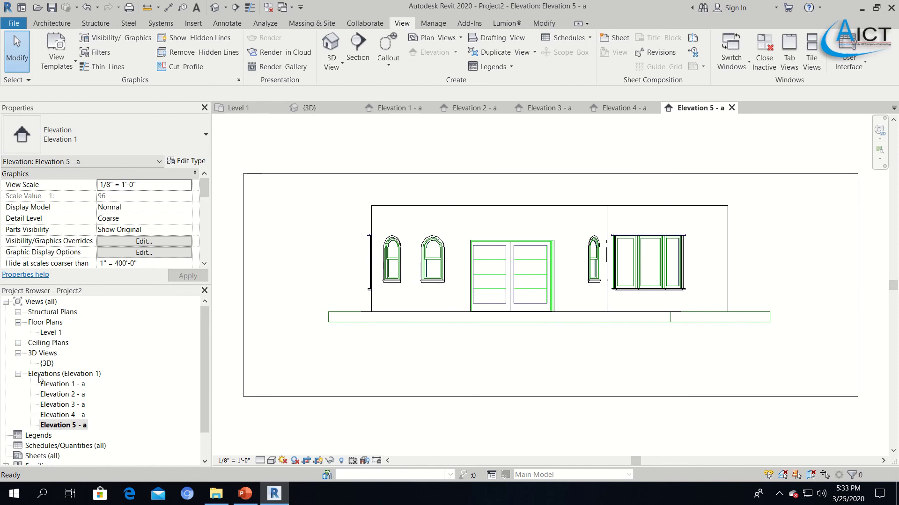
{"action": "double_click", "coordinate": [52, 333]}
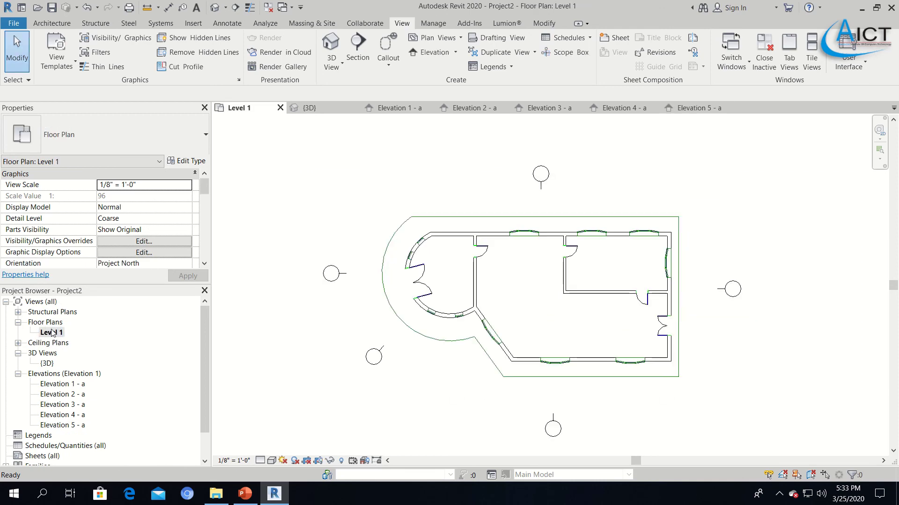
{"action": "double_click", "coordinate": [50, 364]}
Step: Review the building's elevations in order from Elevation 1 - a through Elevation 5 - a, and select Elevation 1 - a in the project's view list
{"action": "left_click", "coordinate": [56, 384]}
{"action": "double_click", "coordinate": [55, 385]}
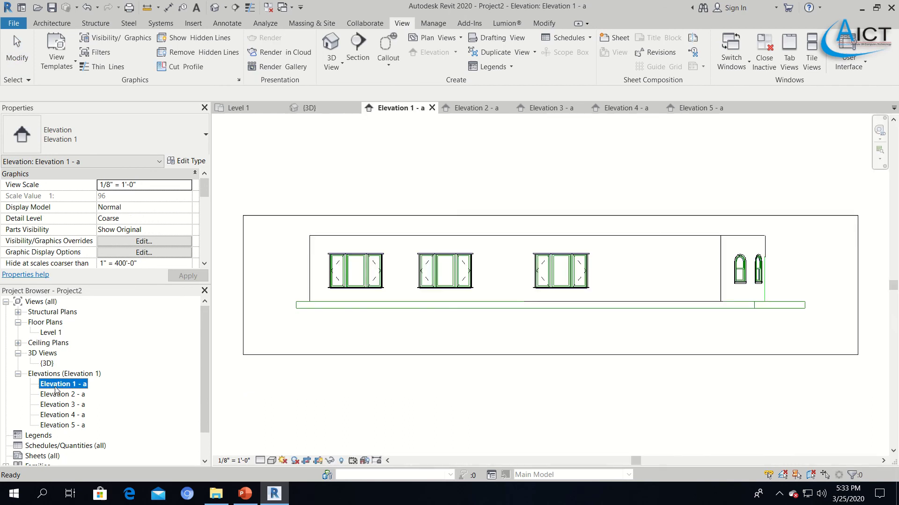
{"action": "double_click", "coordinate": [58, 394]}
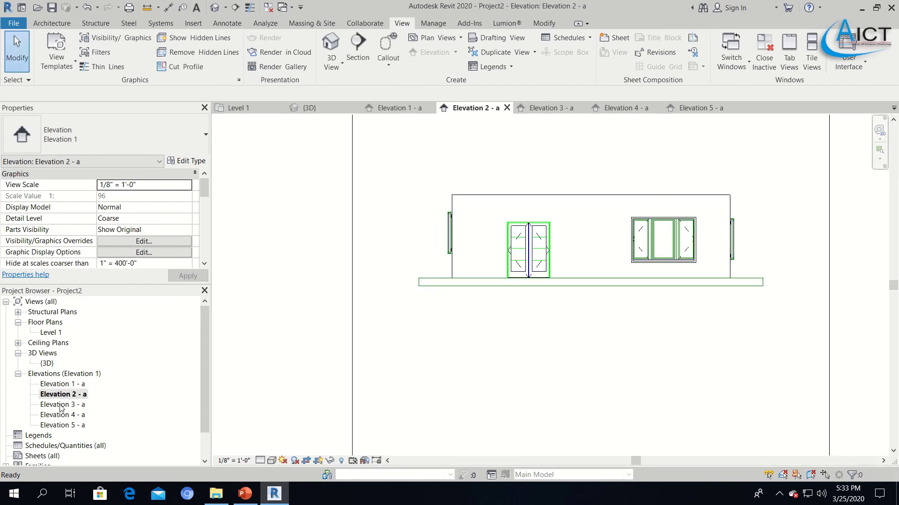
{"action": "double_click", "coordinate": [60, 405]}
{"action": "double_click", "coordinate": [62, 415]}
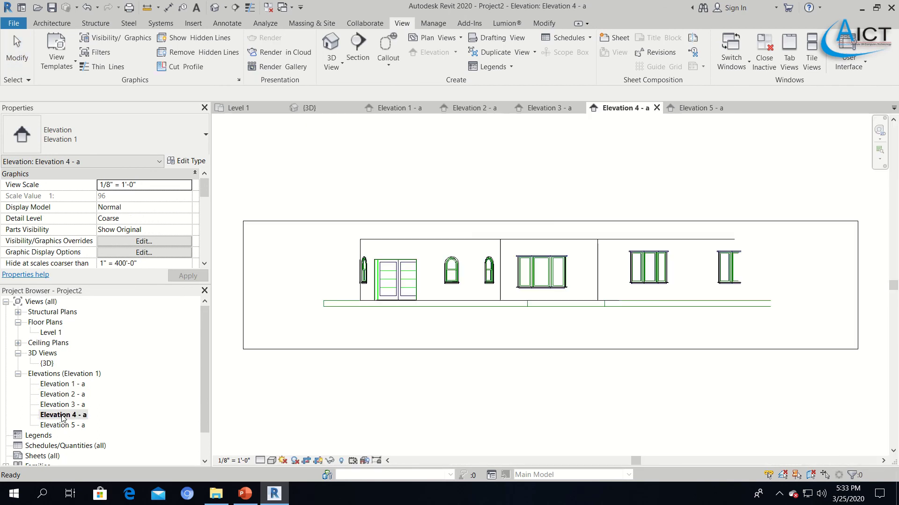
{"action": "left_click", "coordinate": [61, 425]}
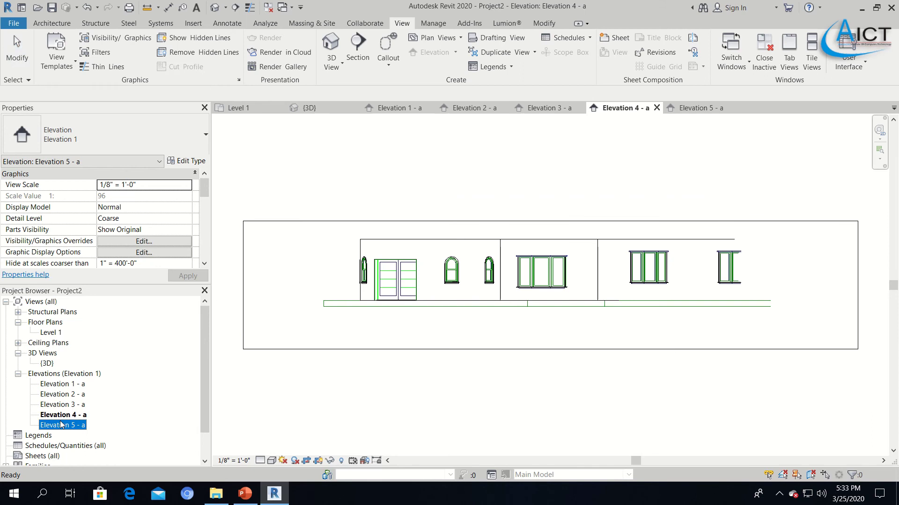
{"action": "left_click", "coordinate": [52, 385]}
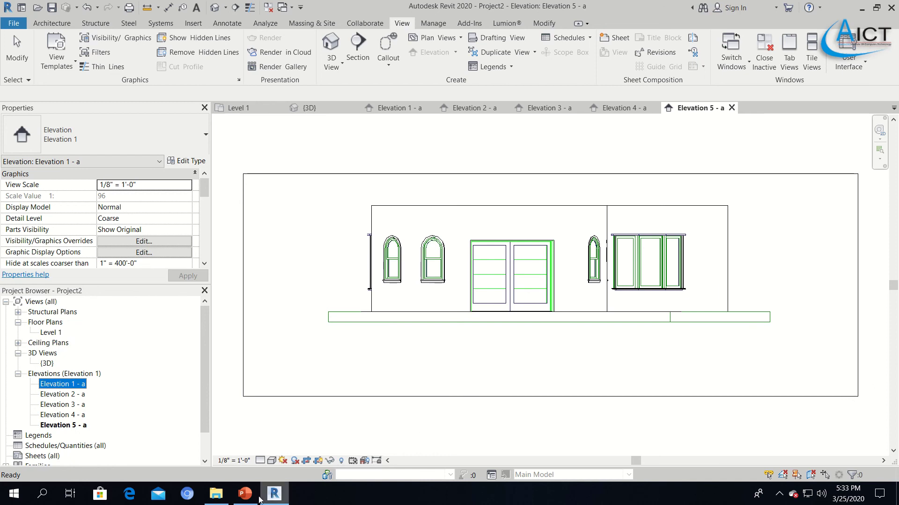
{"action": "mouse_move", "coordinate": [257, 500]}
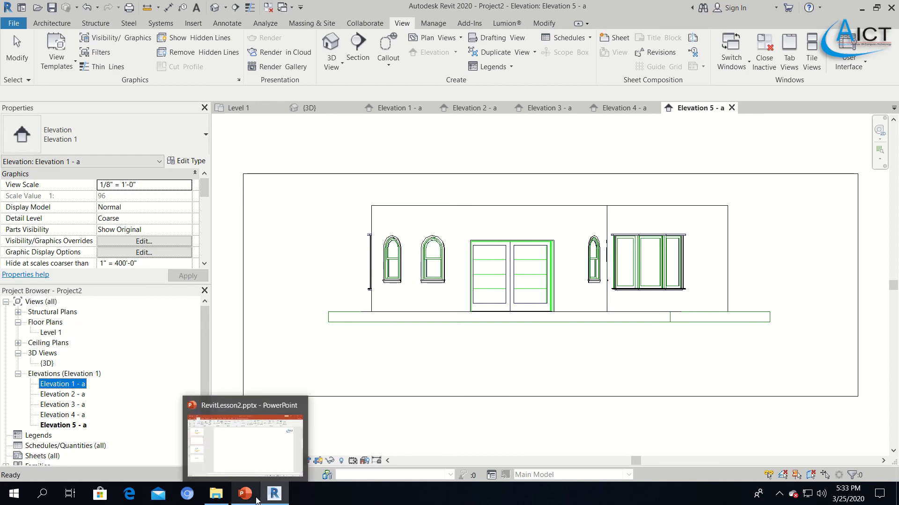